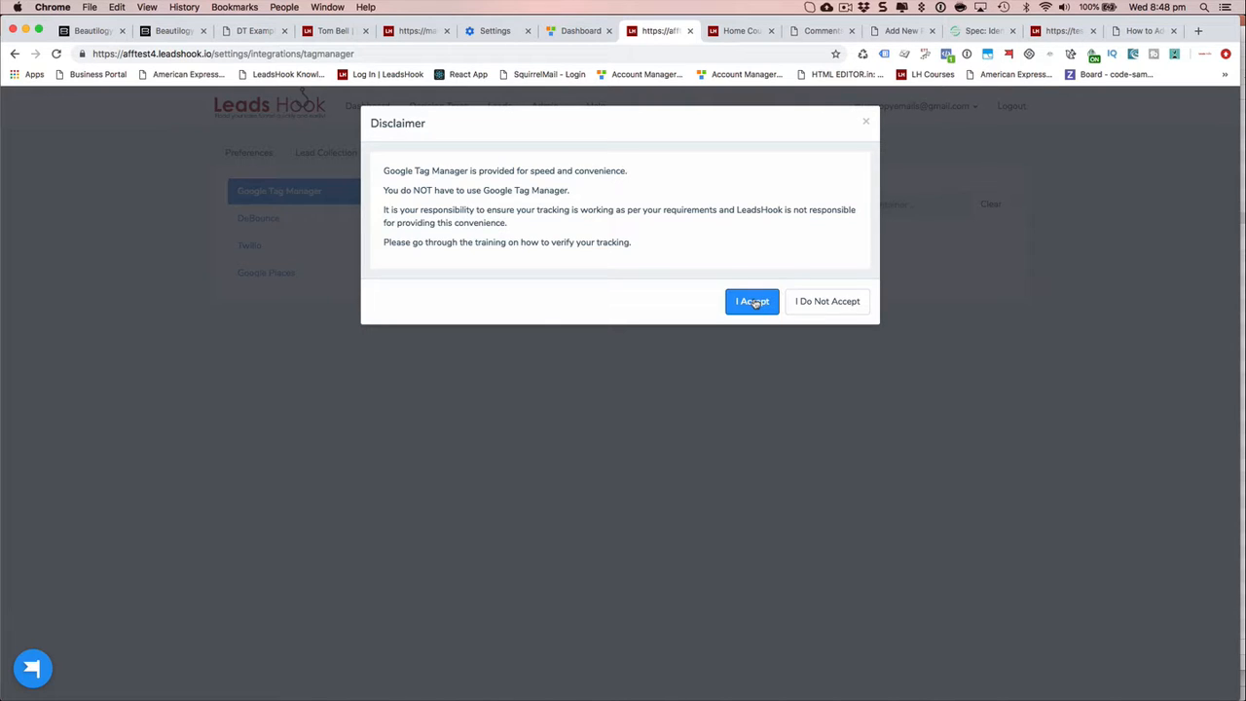
Accept the Google Tag Manager disclaimer and authorize leadshook.io to access the WhizTesting Google account.
click(755, 303)
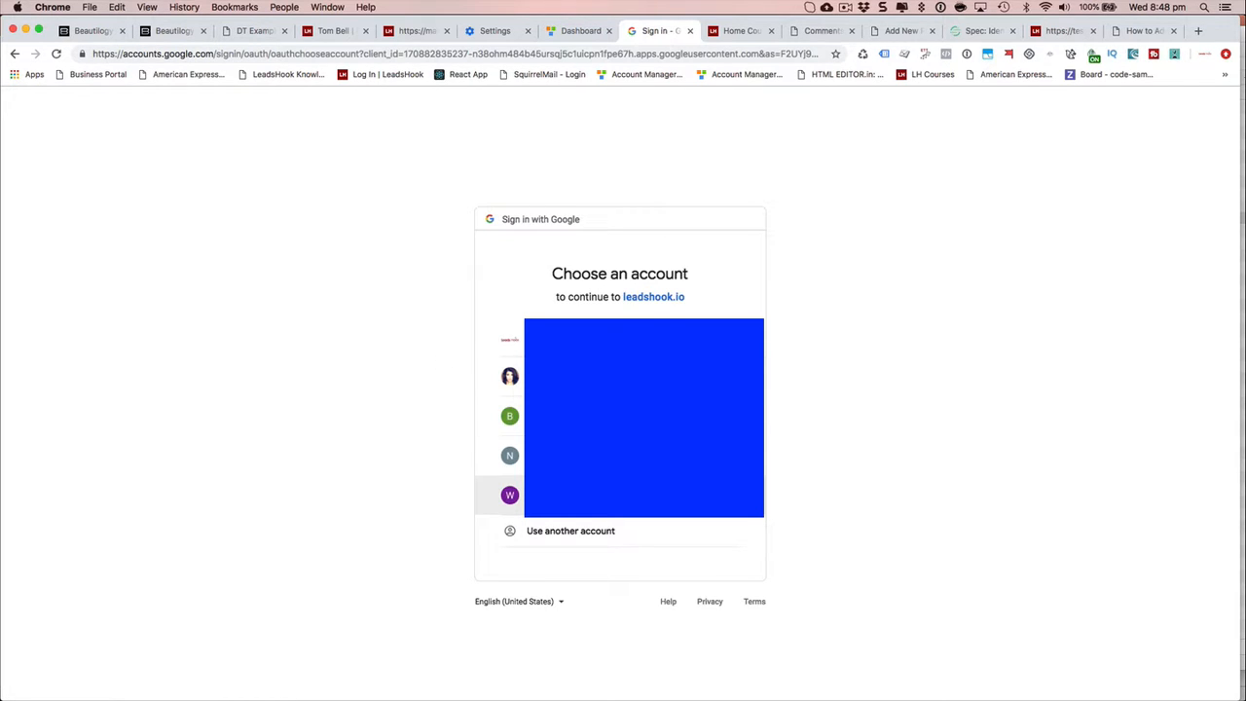
click(584, 495)
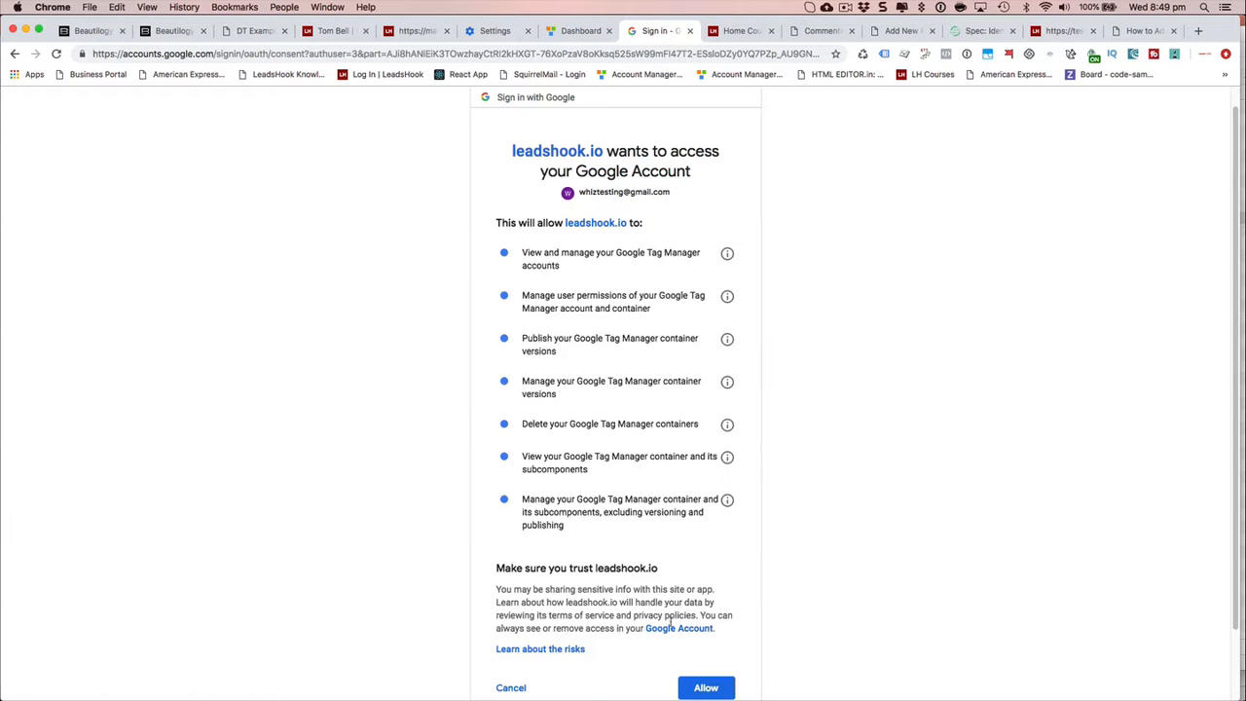
click(703, 689)
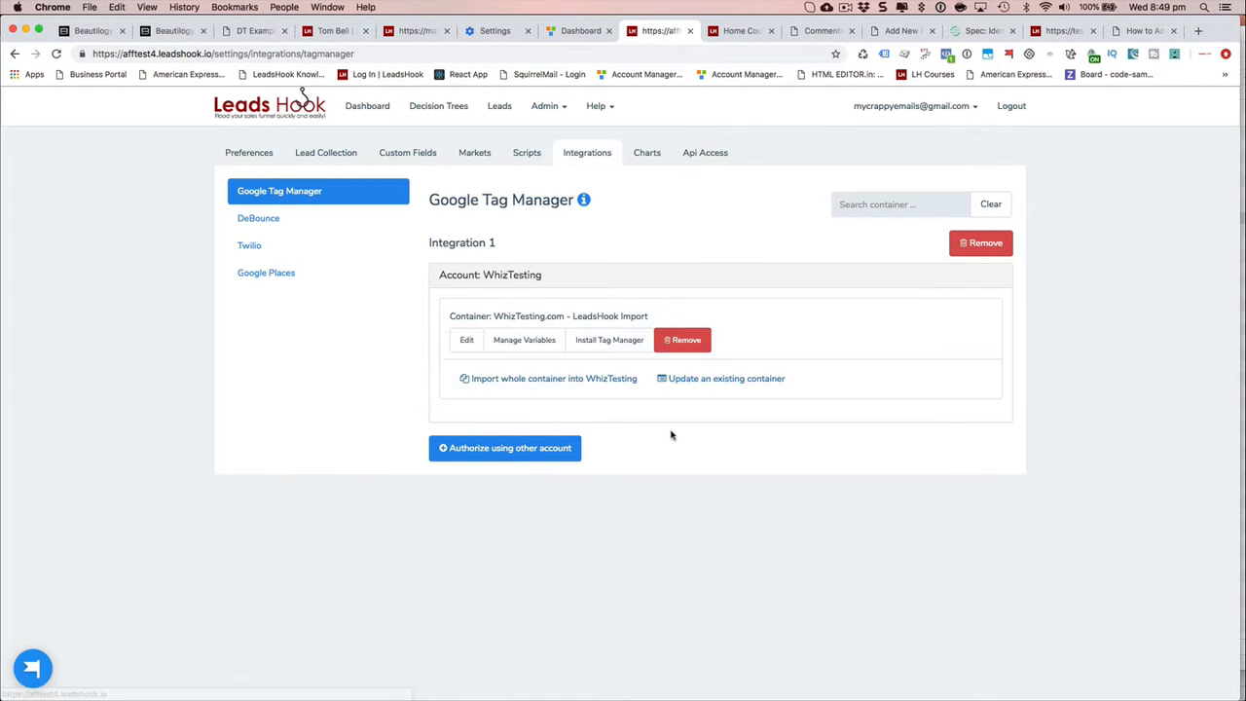
Check the tags, triggers and variables in the WhizTesting.com - LeadsHook Import container.
click(460, 343)
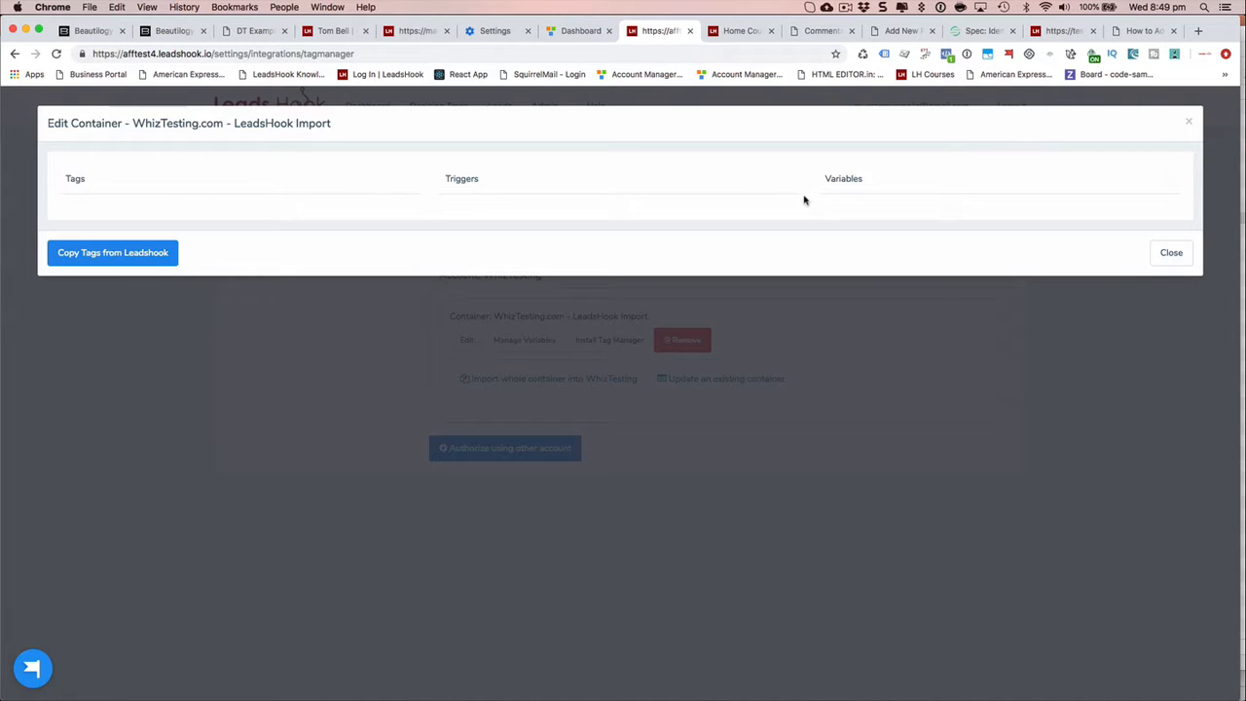
click(1163, 260)
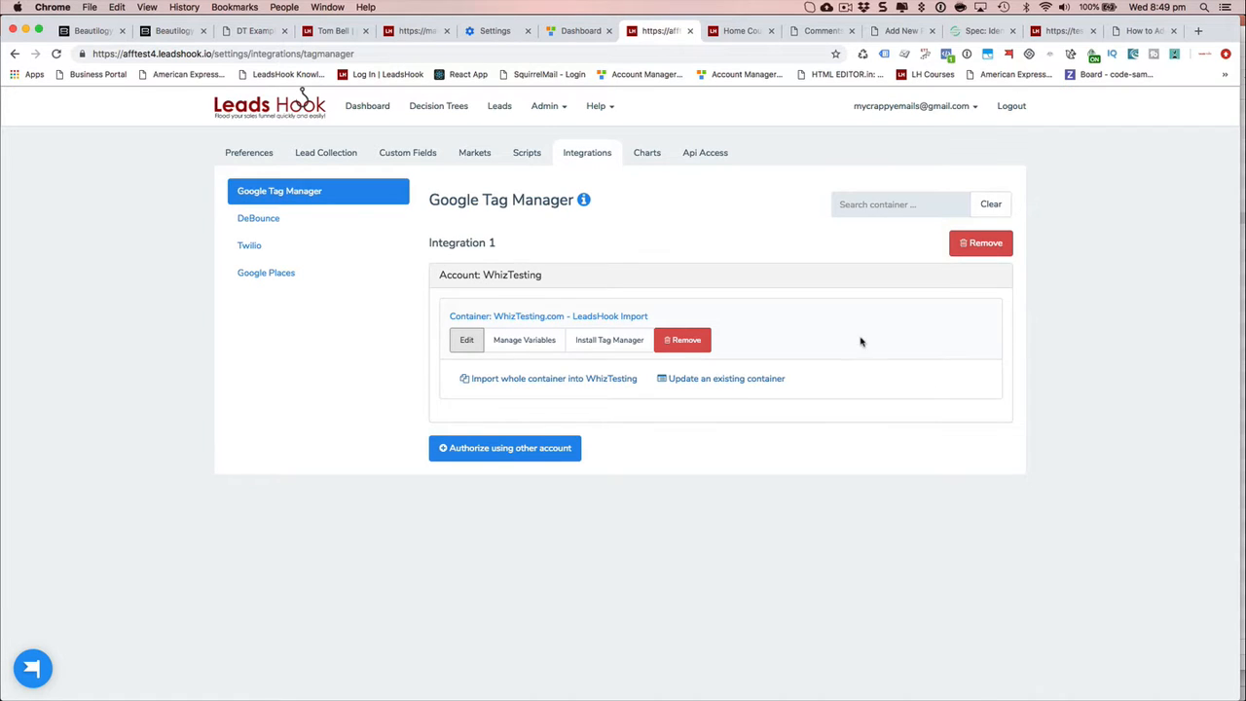
click(713, 386)
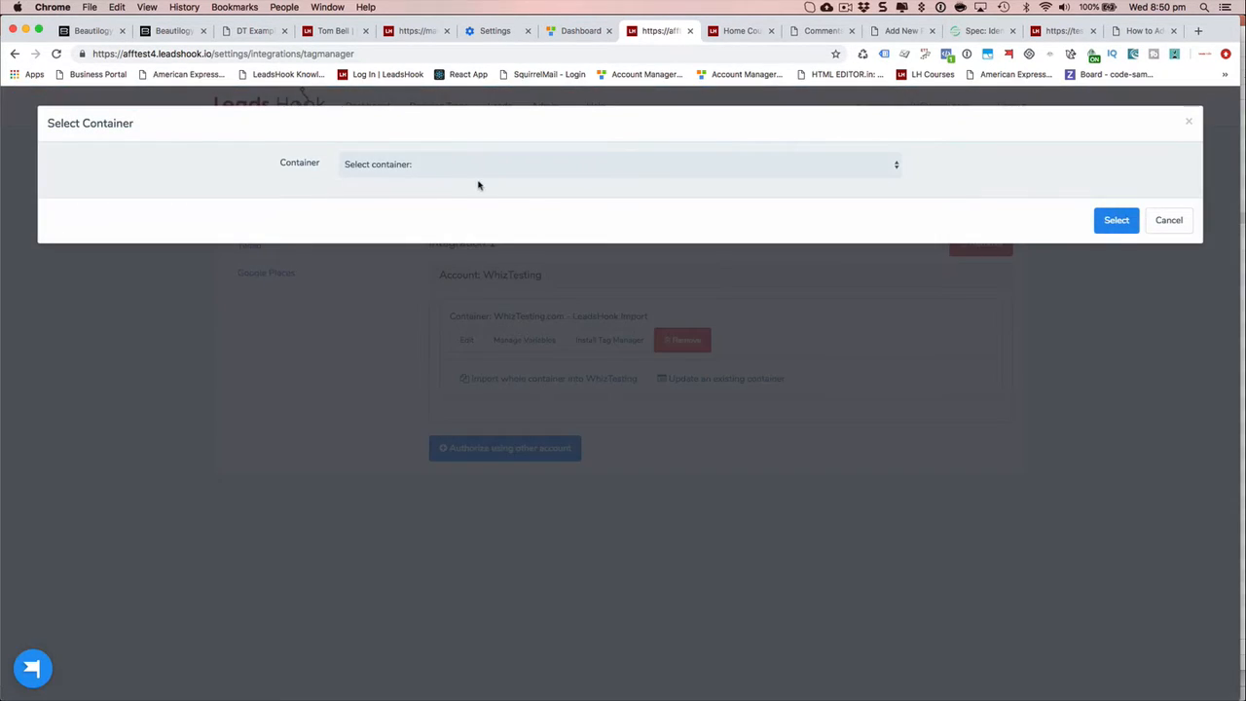
click(469, 164)
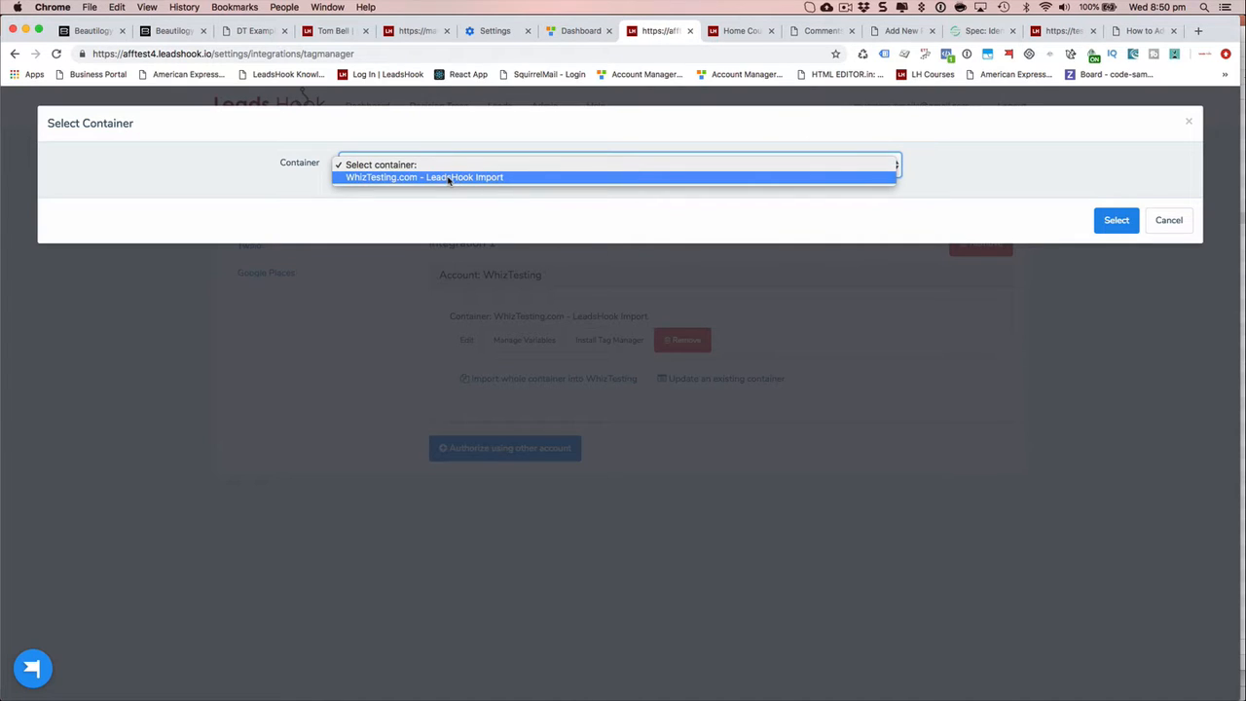
click(449, 179)
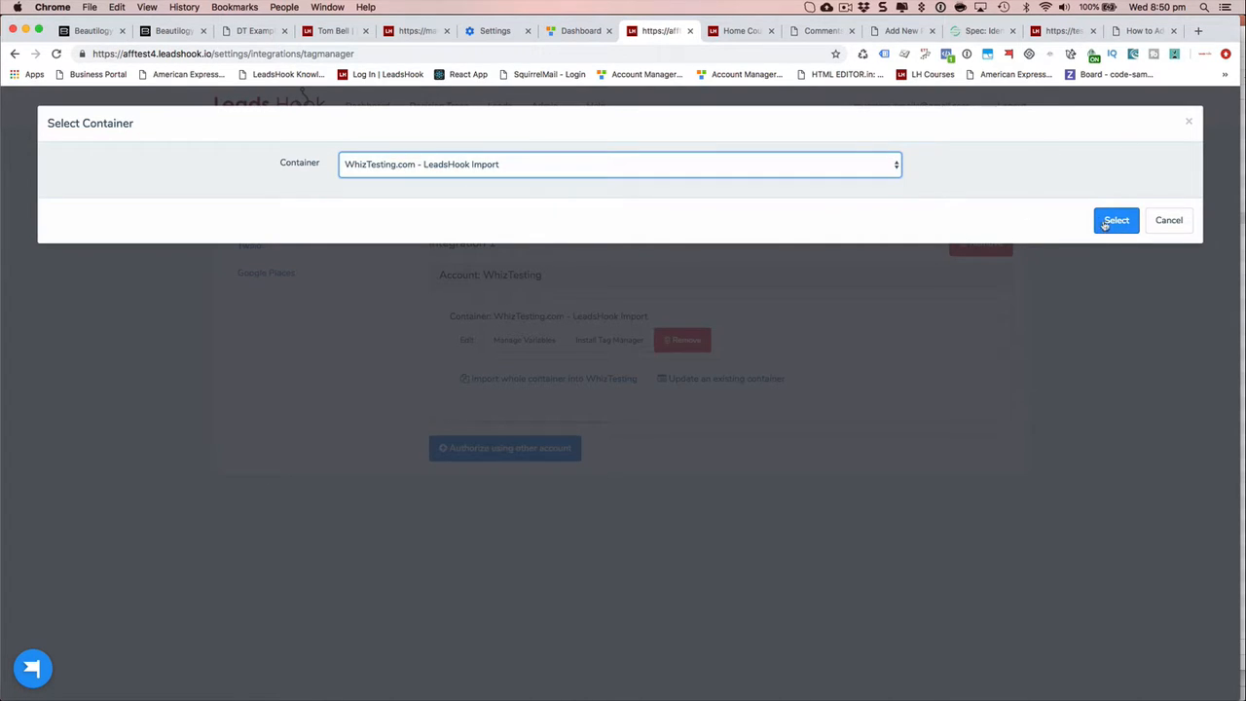
click(1174, 222)
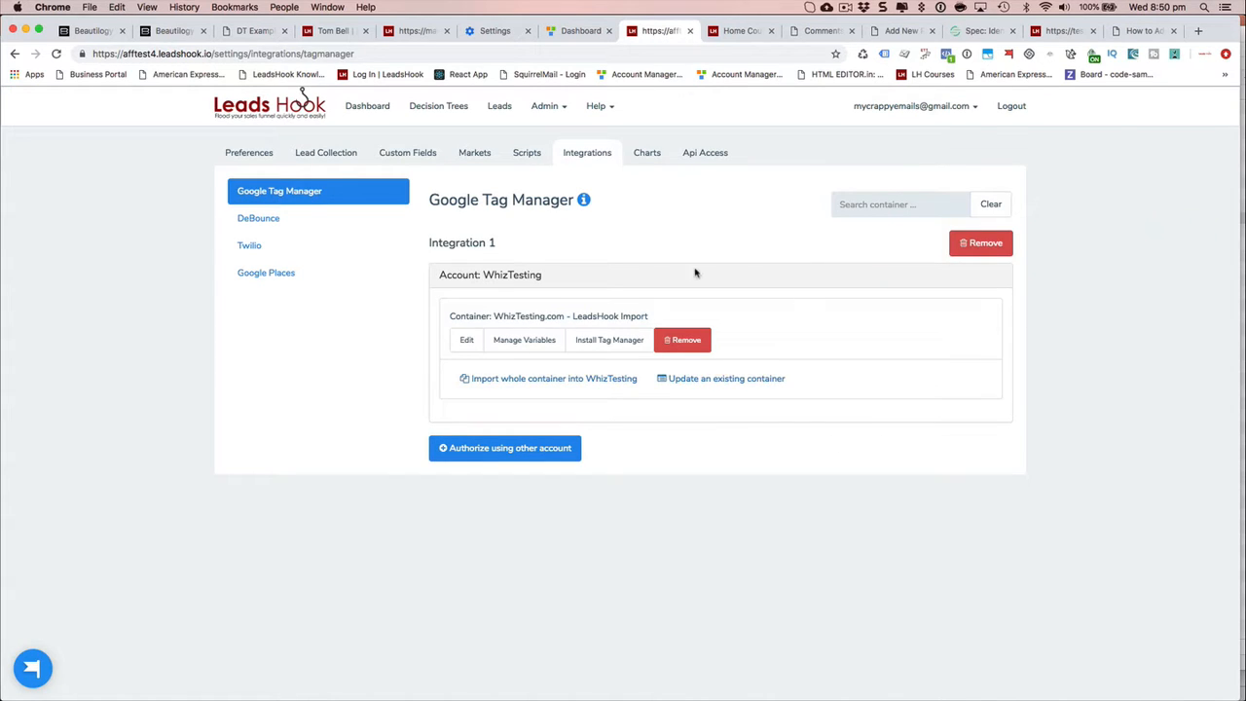
Import the whole LeadsHook container into the WhizTesting account under the name GTM Test Container.
click(538, 379)
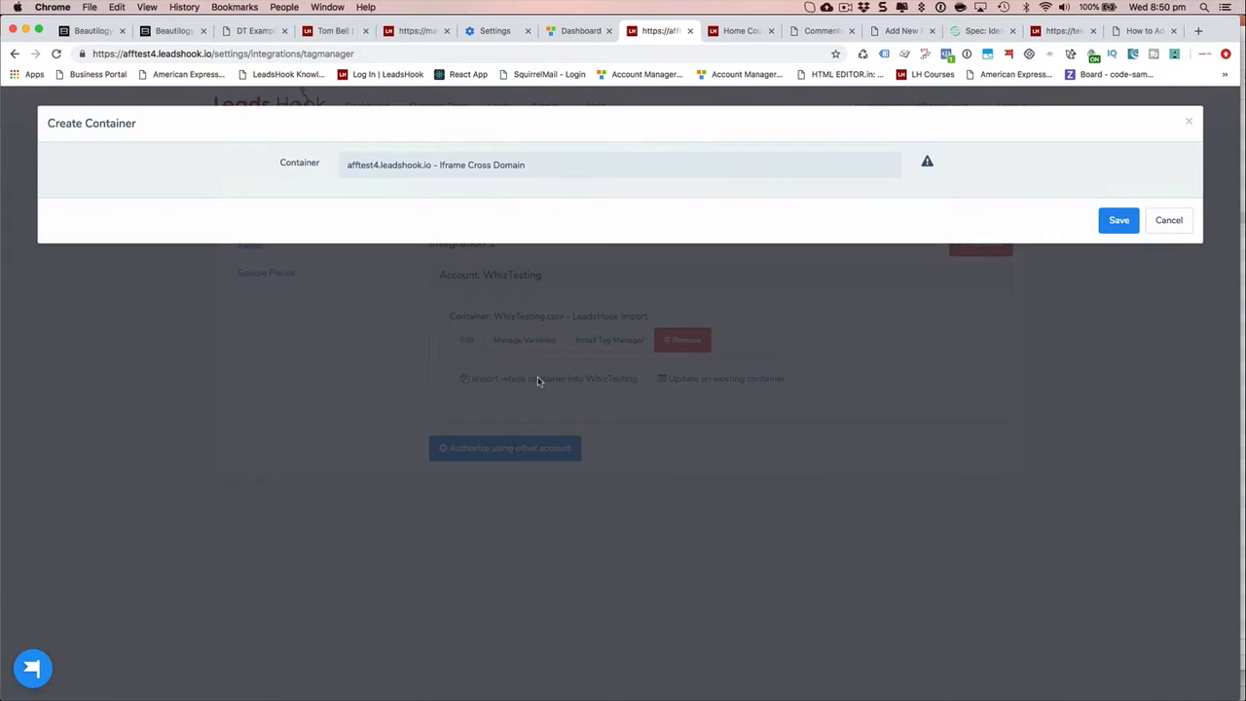
drag(548, 166, 269, 159)
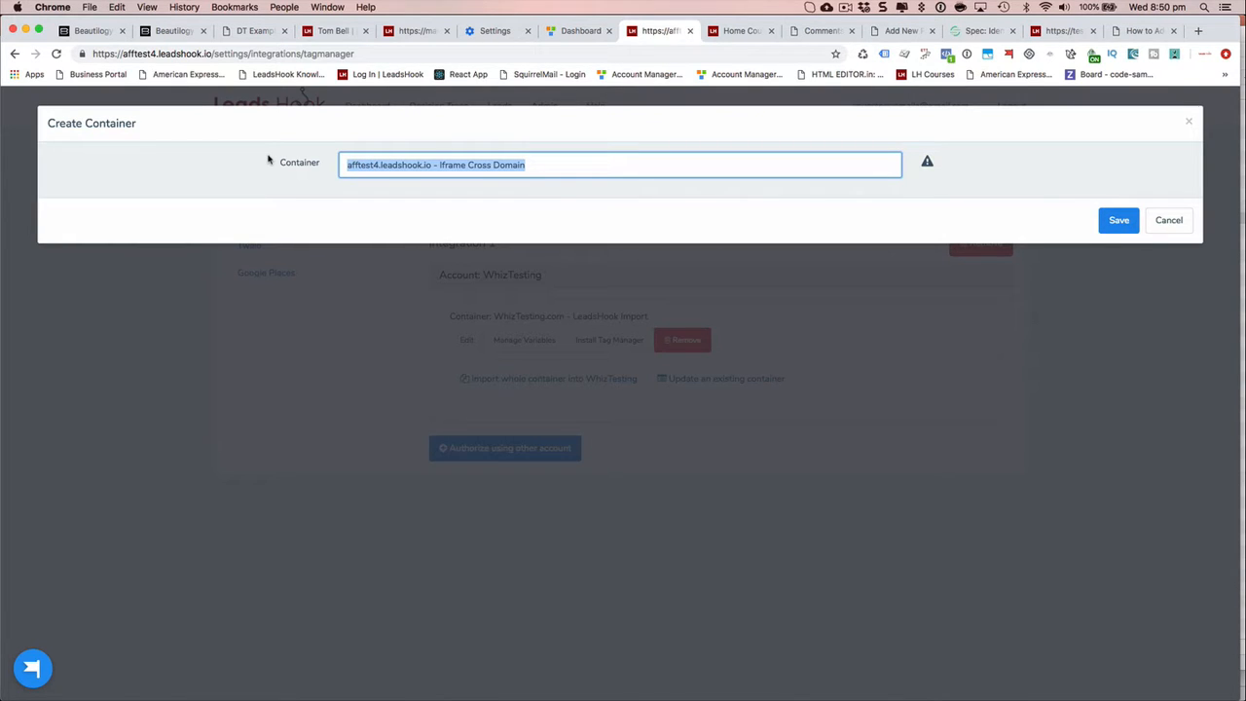
text(GTM Testin)
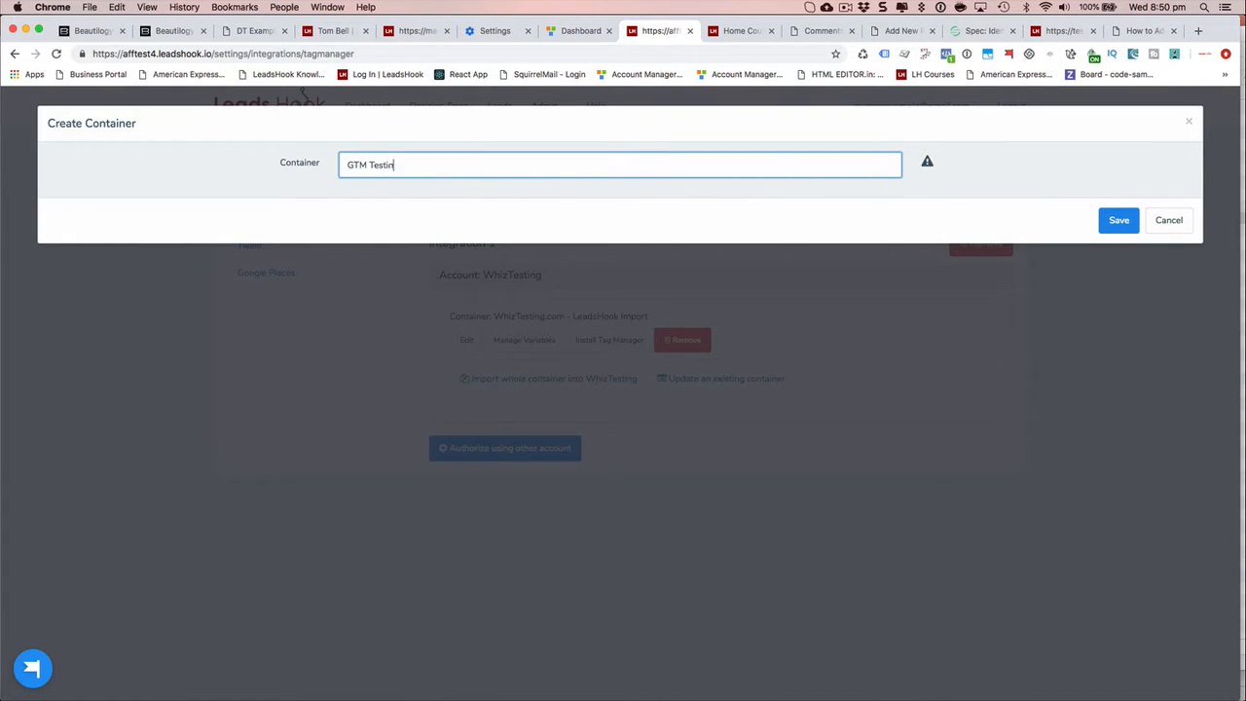
key(BackSpace)
key(BackSpace)
text(Acco)
key(BackSpace)
key(BackSpace)
key(BackSpace)
key(BackSpace)
key(BackSpace)
text(Conte)
key(BackSpace)
text(ainer)
mouse_move(927, 162)
click(1118, 223)
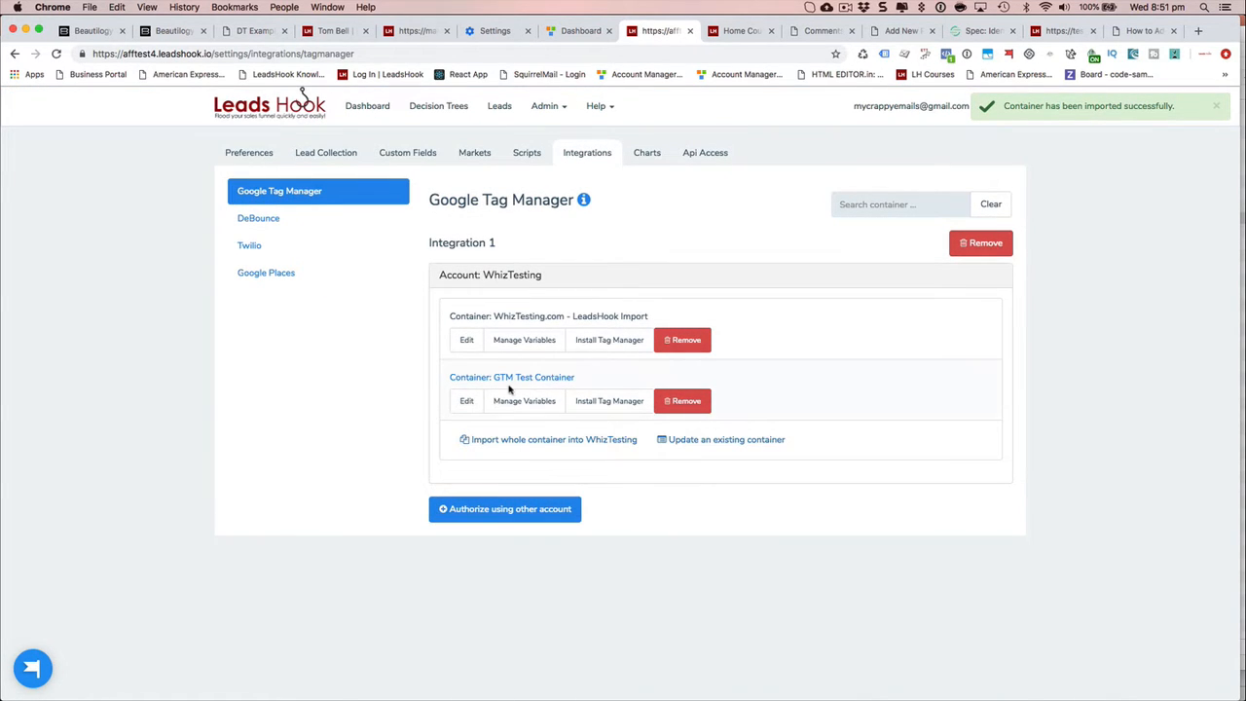
Review the tags, triggers and variables in GTM Test Container.
click(467, 402)
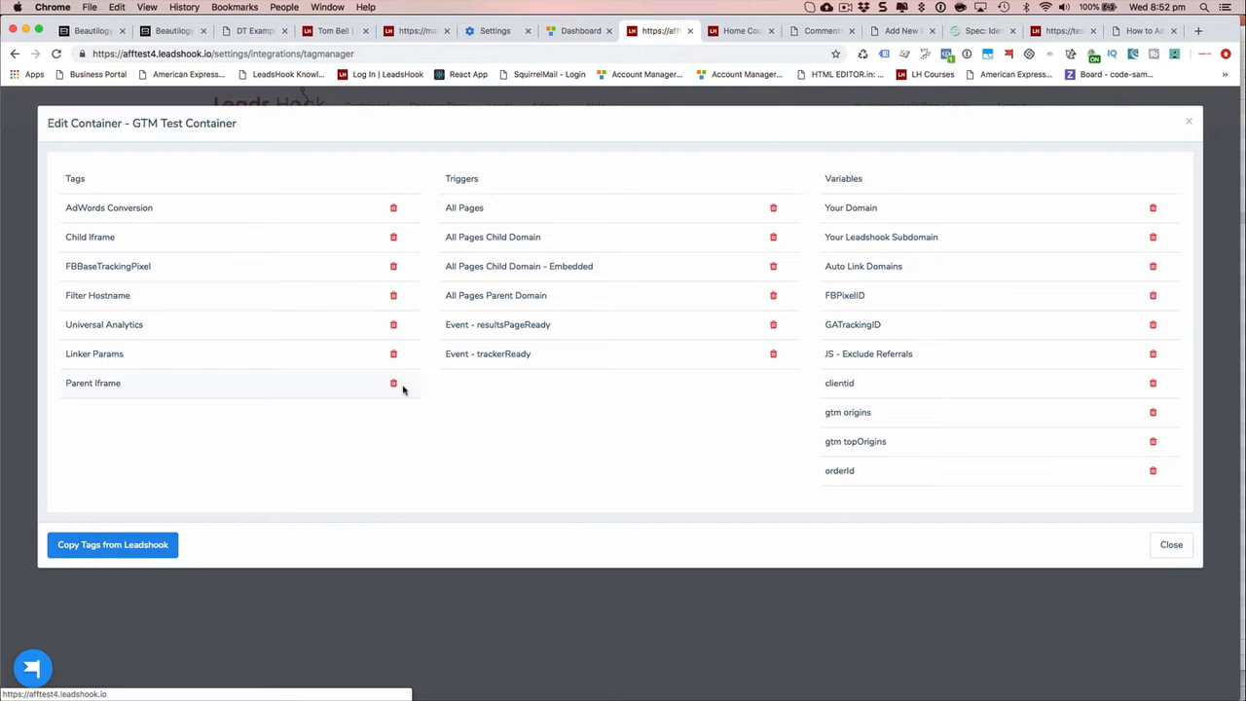
click(119, 547)
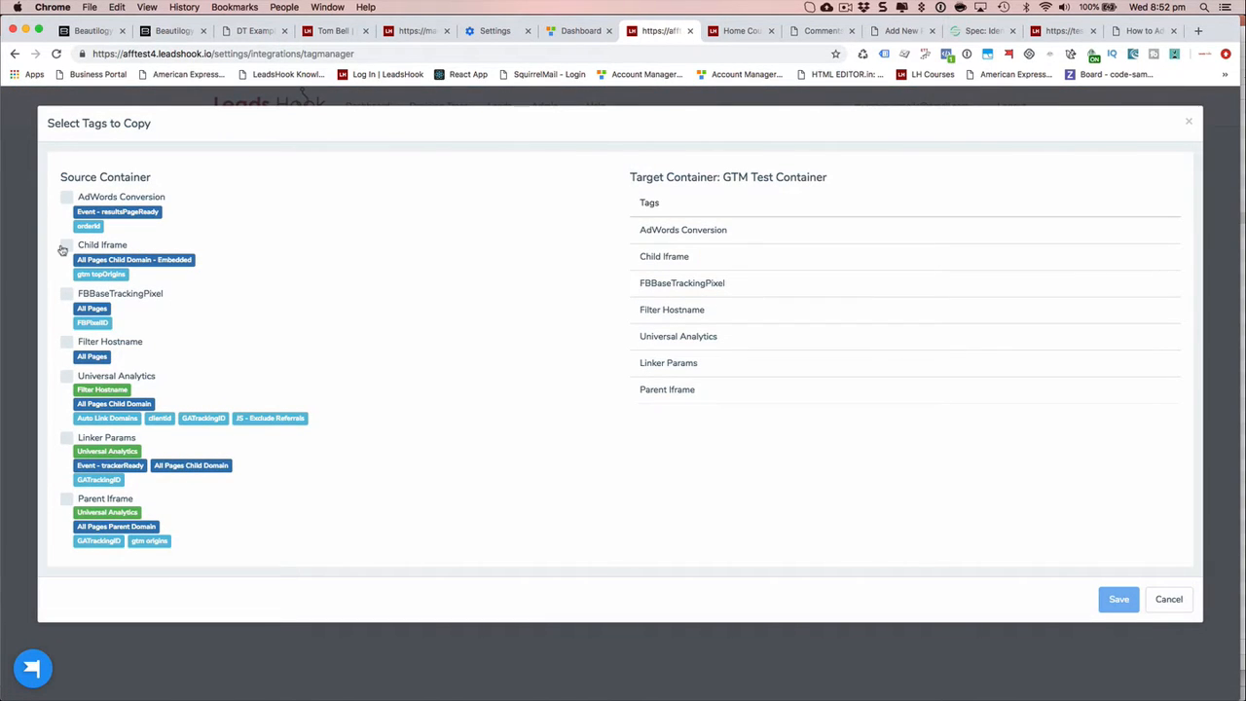
click(65, 246)
click(66, 198)
click(67, 295)
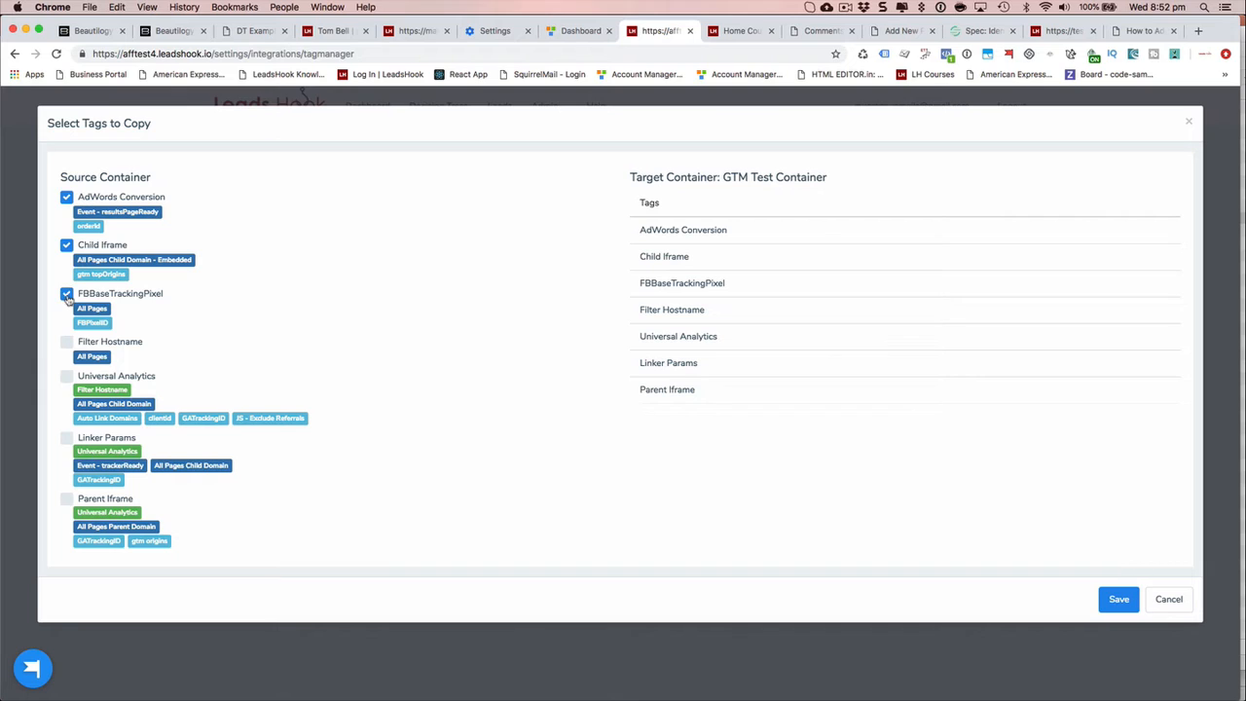
click(66, 295)
click(66, 245)
click(66, 198)
click(1168, 599)
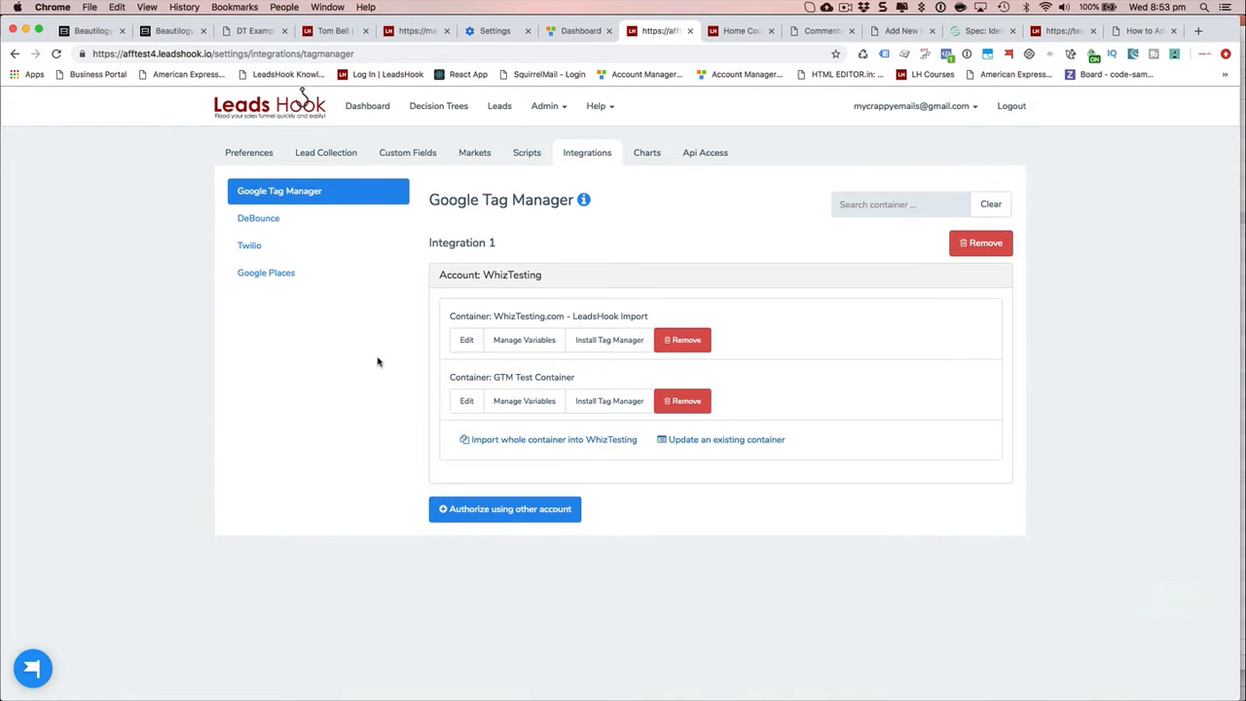
Examine GTM Test Container's variables, including the domain, Leadshook subdomain, FBPixelID and GATrackingID with their help hints, and leave without saving.
click(529, 403)
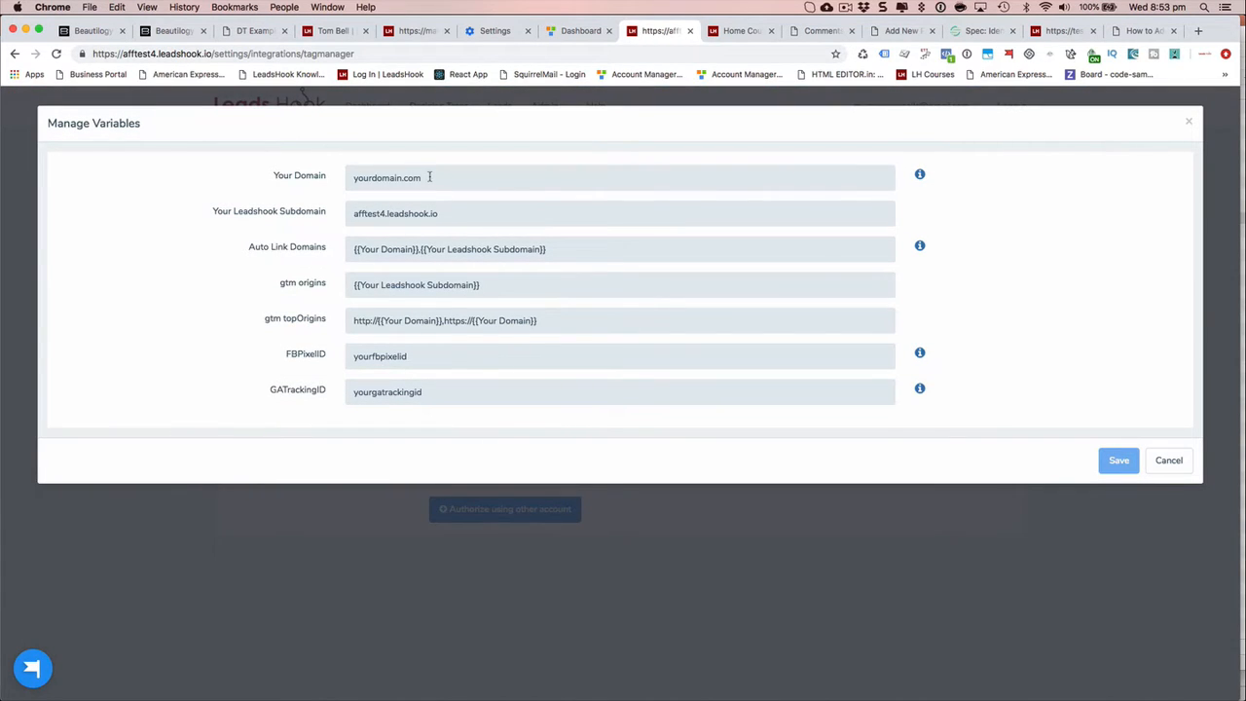
double_click(429, 176)
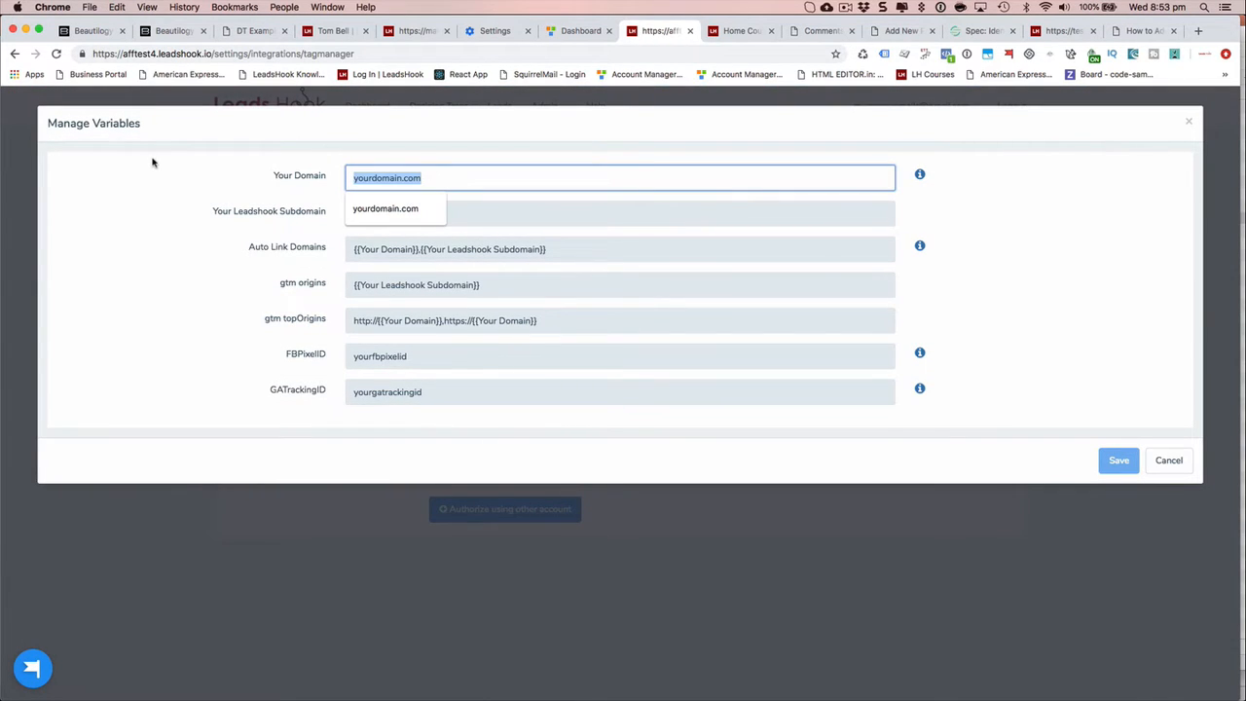
mouse_move(920, 175)
click(235, 234)
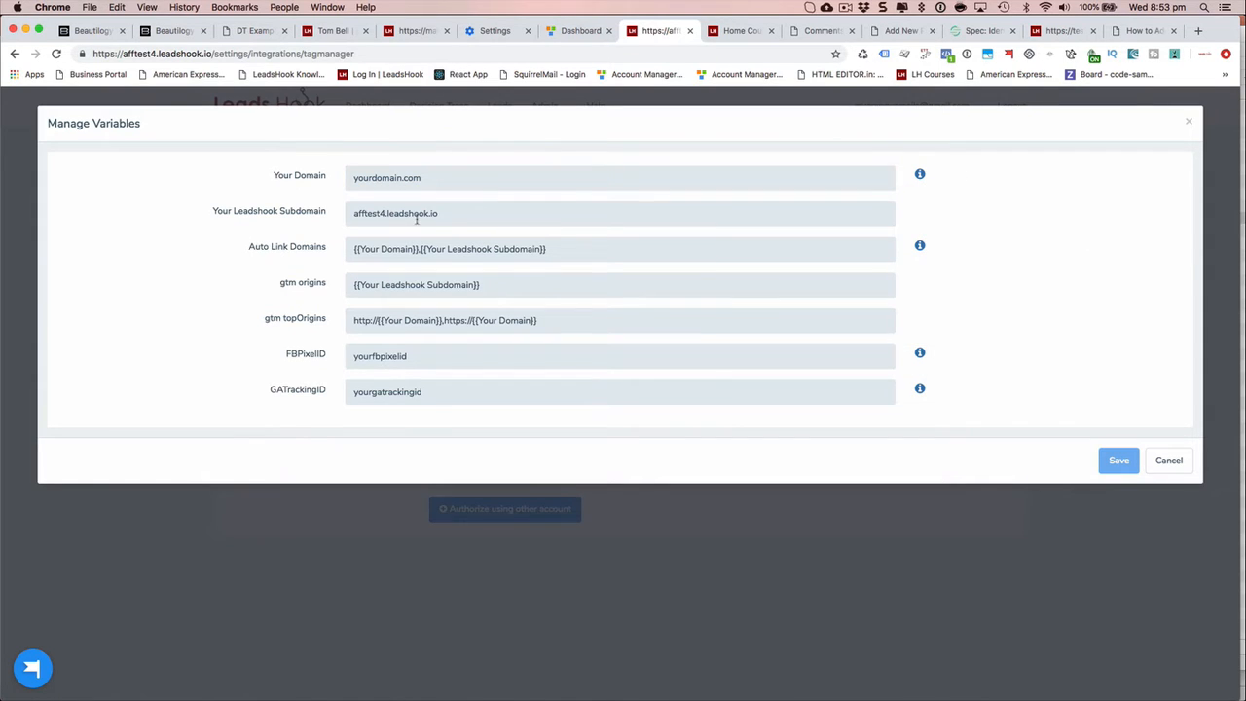
drag(448, 214, 408, 213)
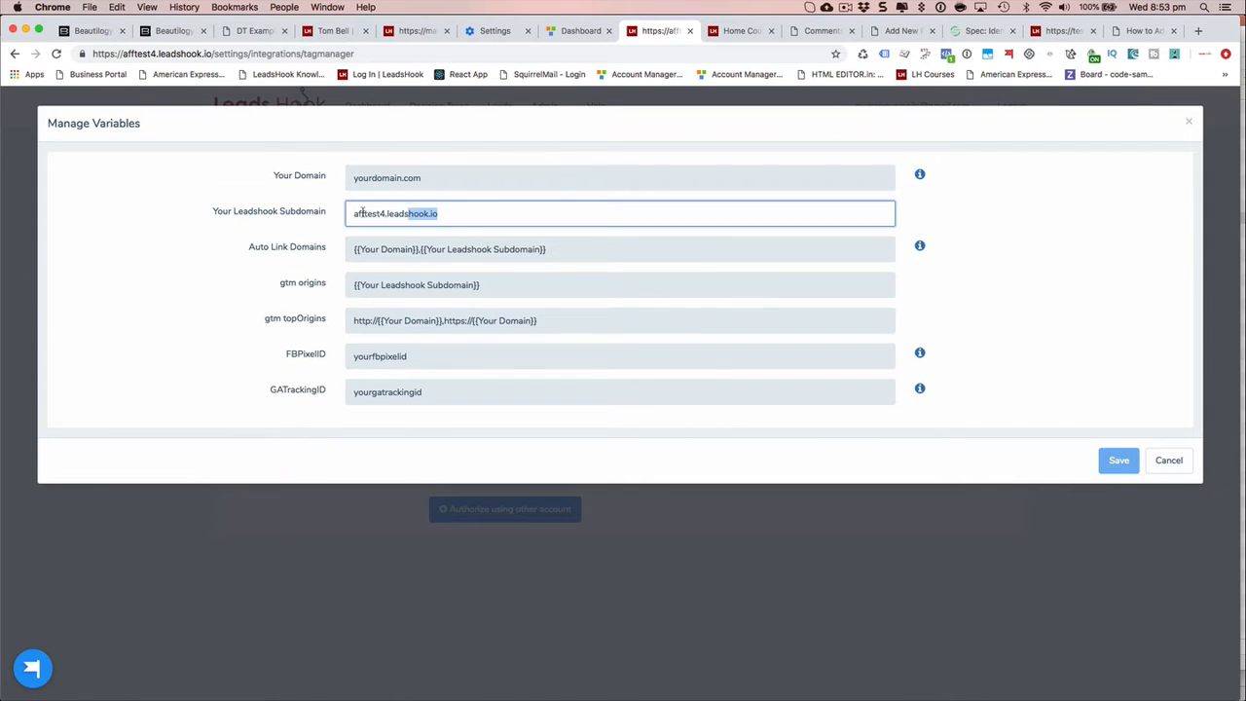
click(350, 214)
drag(438, 359, 339, 358)
click(259, 359)
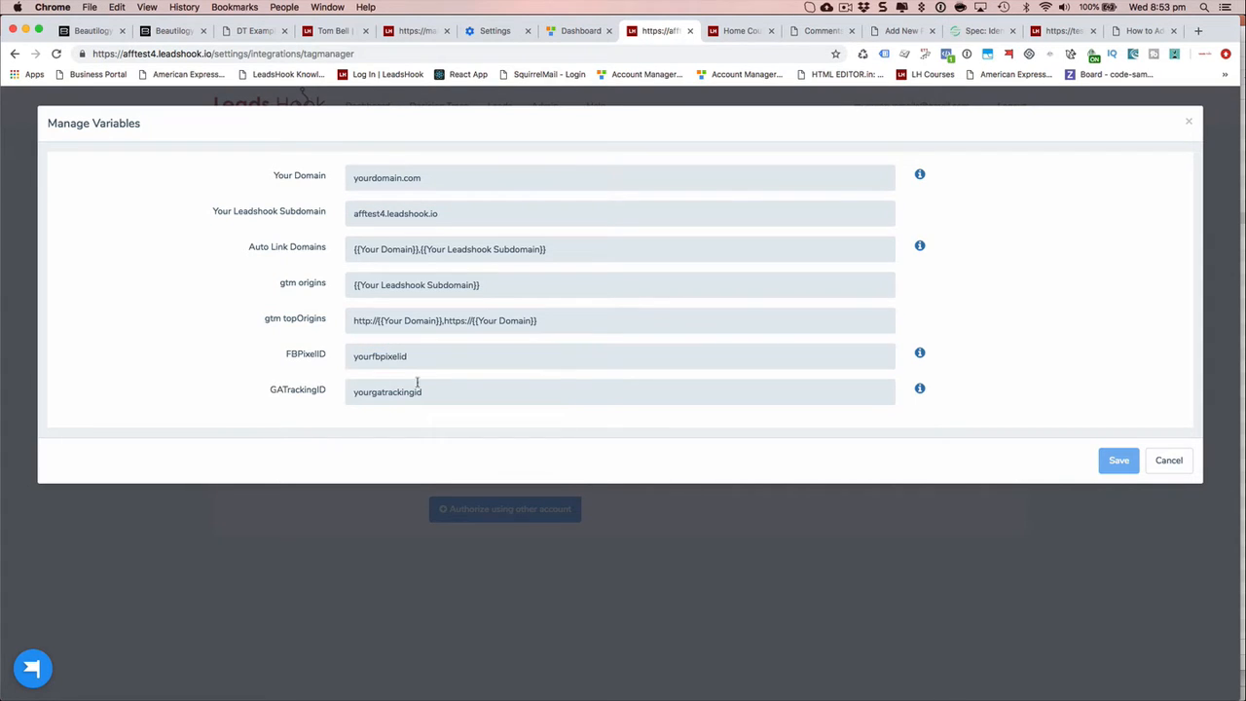
drag(456, 394, 293, 387)
click(260, 386)
mouse_move(920, 353)
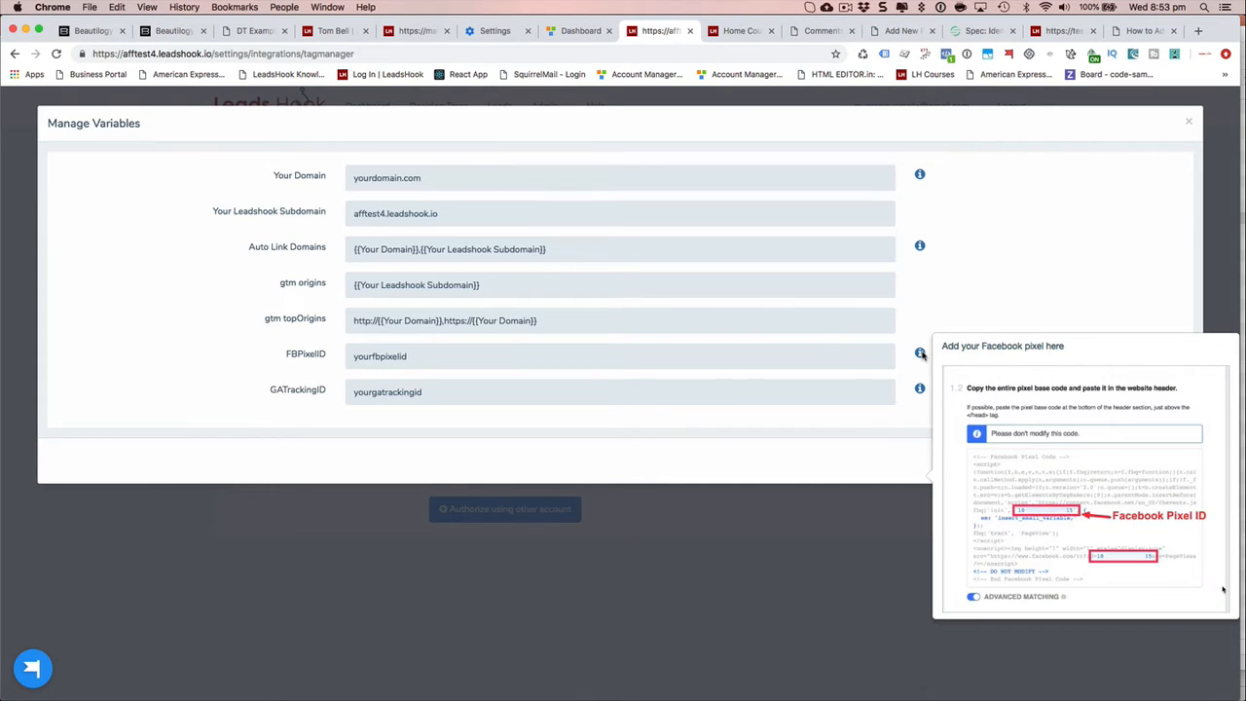
mouse_move(923, 393)
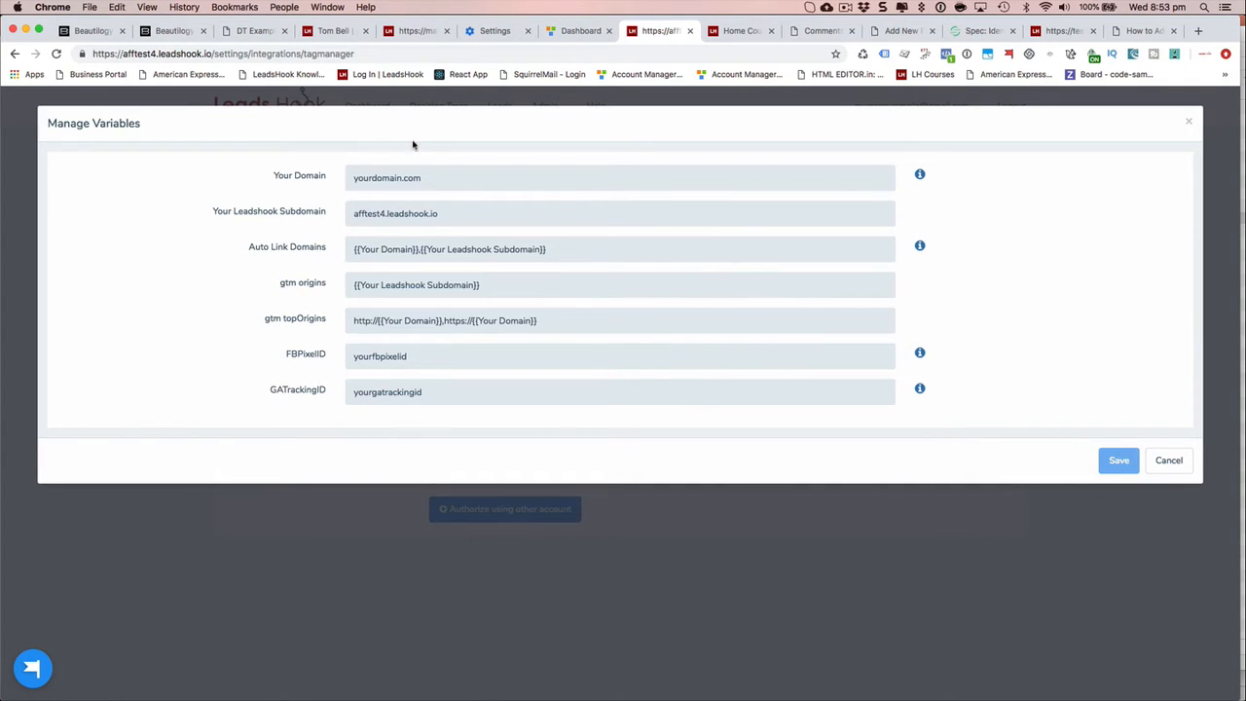
drag(468, 359, 336, 363)
drag(492, 392, 354, 389)
drag(416, 358, 352, 356)
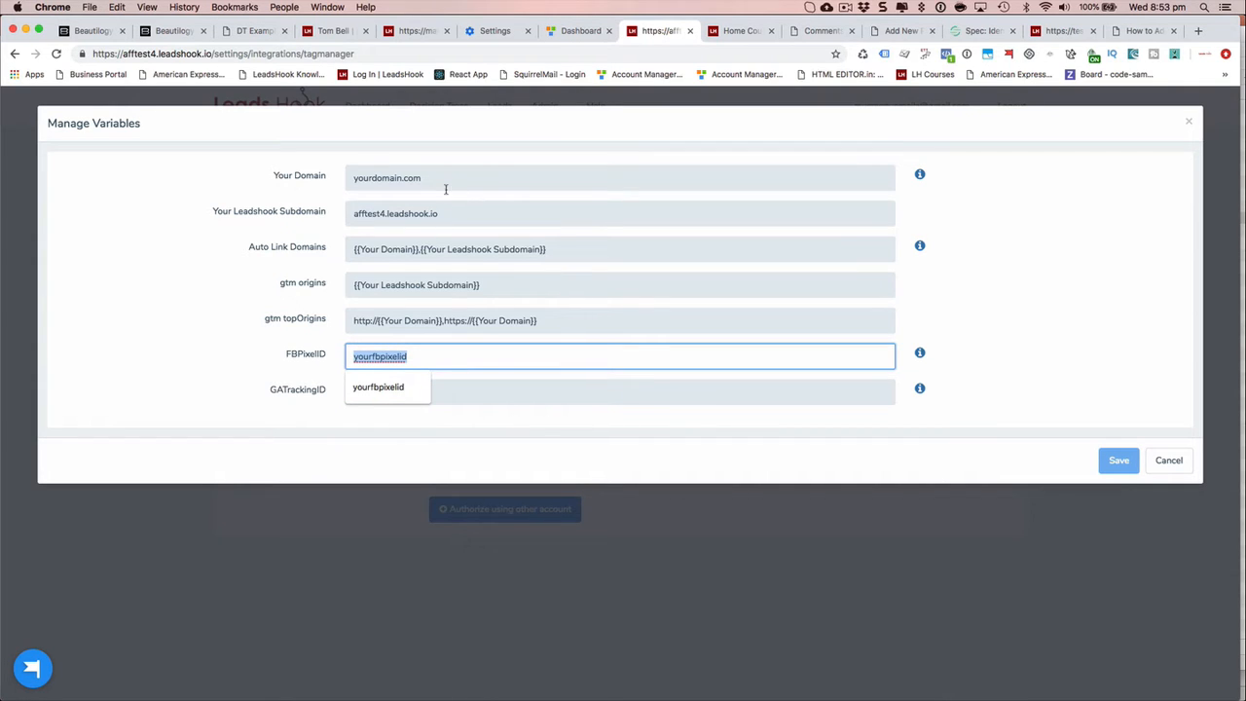
drag(442, 182, 287, 176)
click(277, 255)
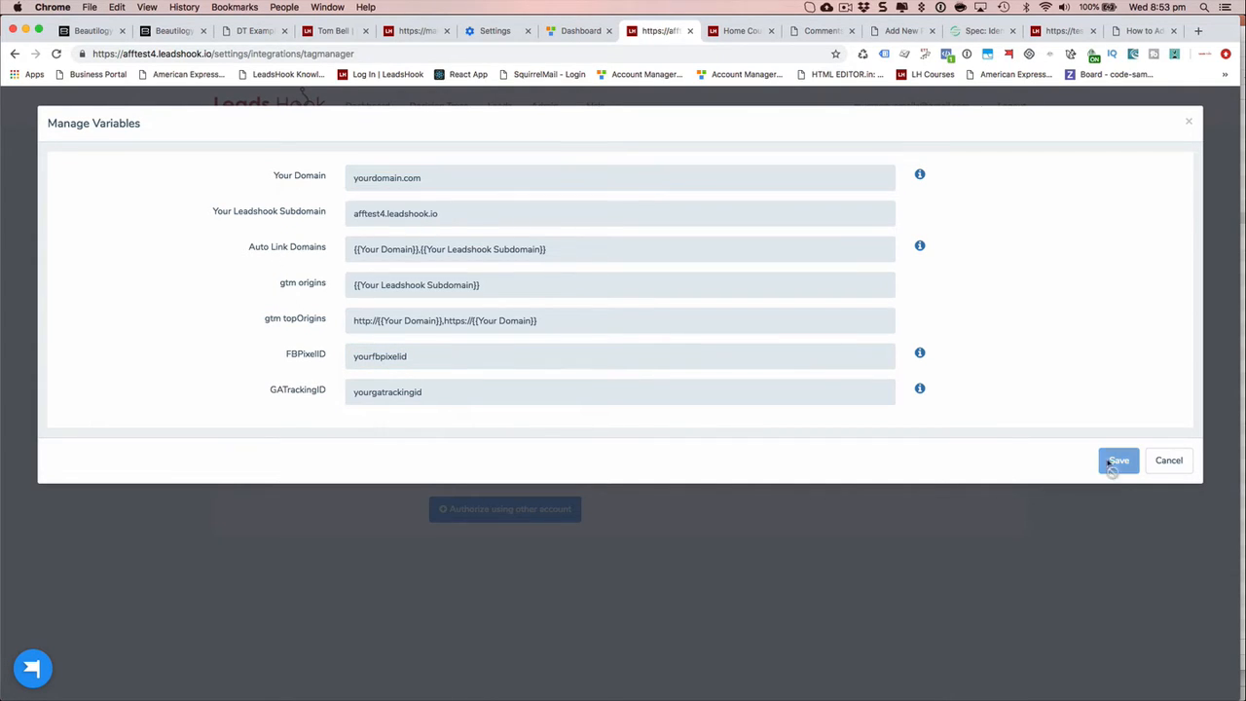
click(1169, 460)
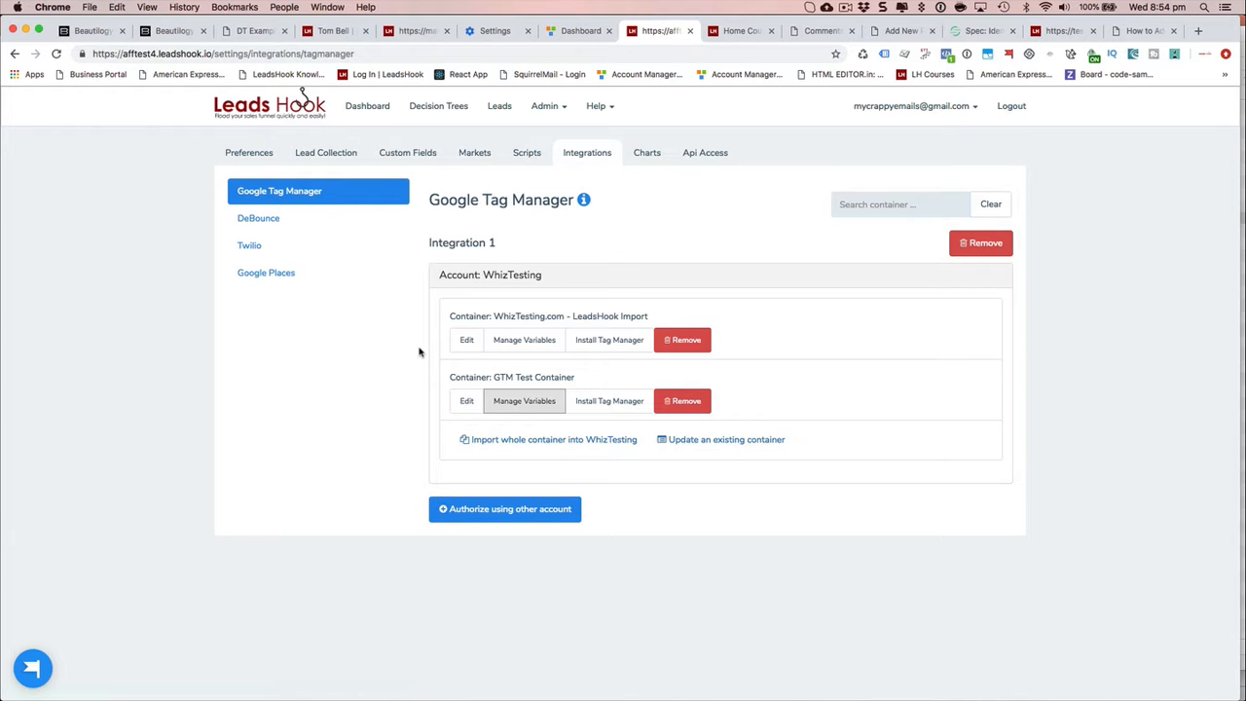
Update the existing WhizTesting.com - LeadsHook Import container by copying only the AdWords Conversion tag into it.
click(717, 440)
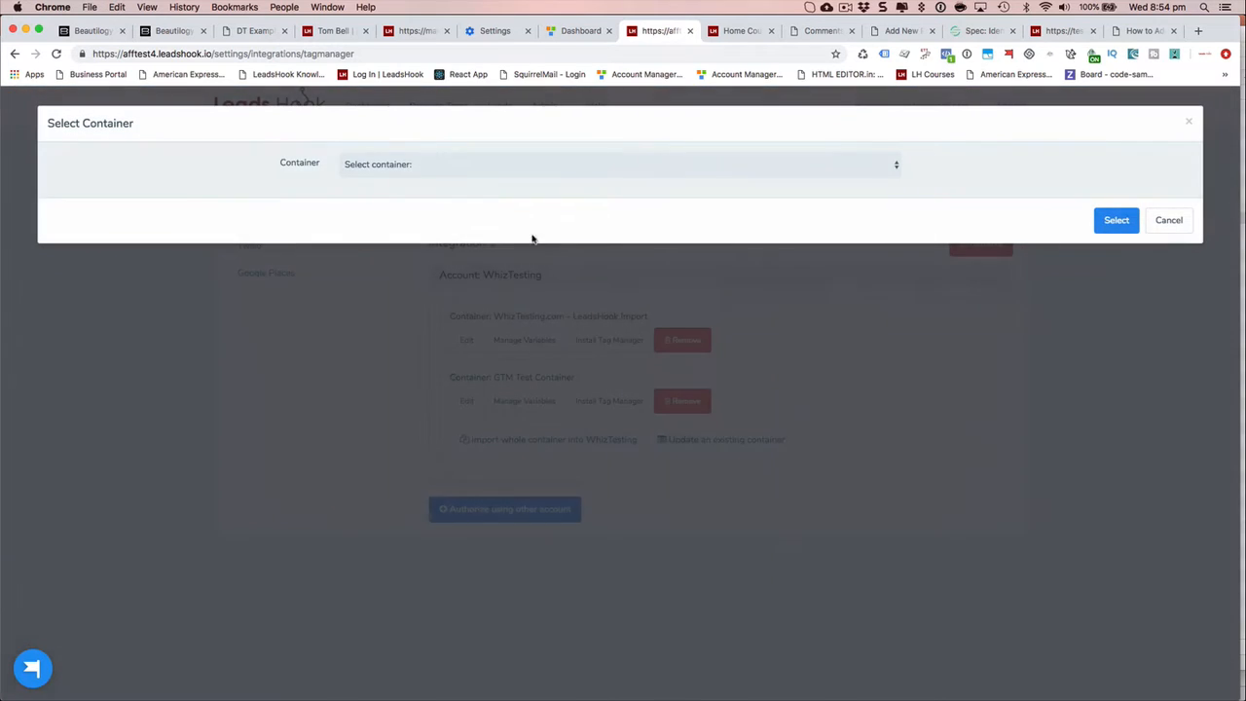
click(457, 162)
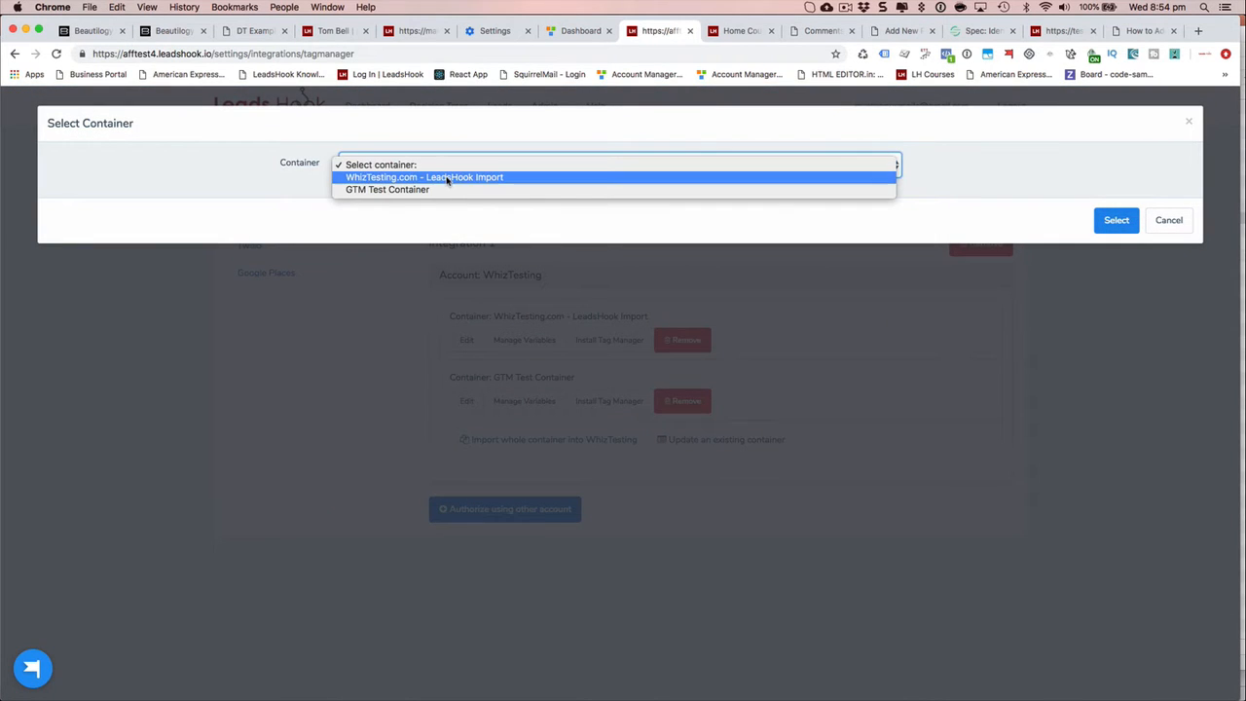
click(447, 178)
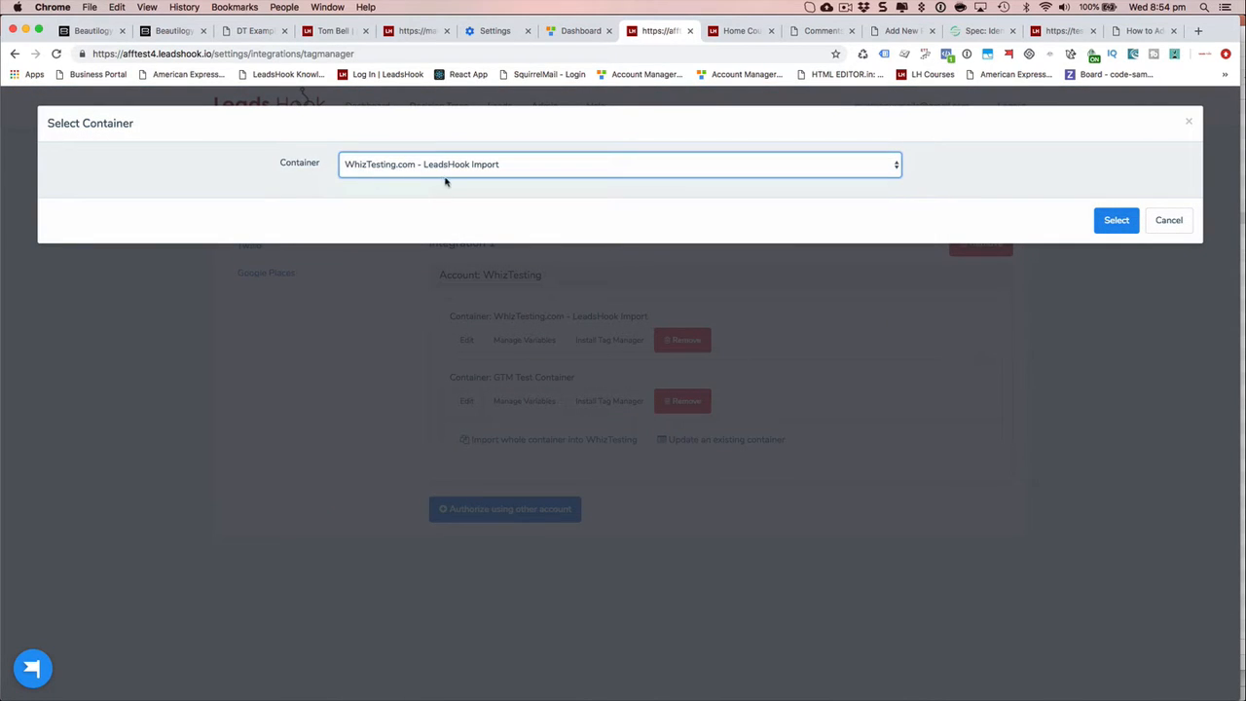
click(1107, 221)
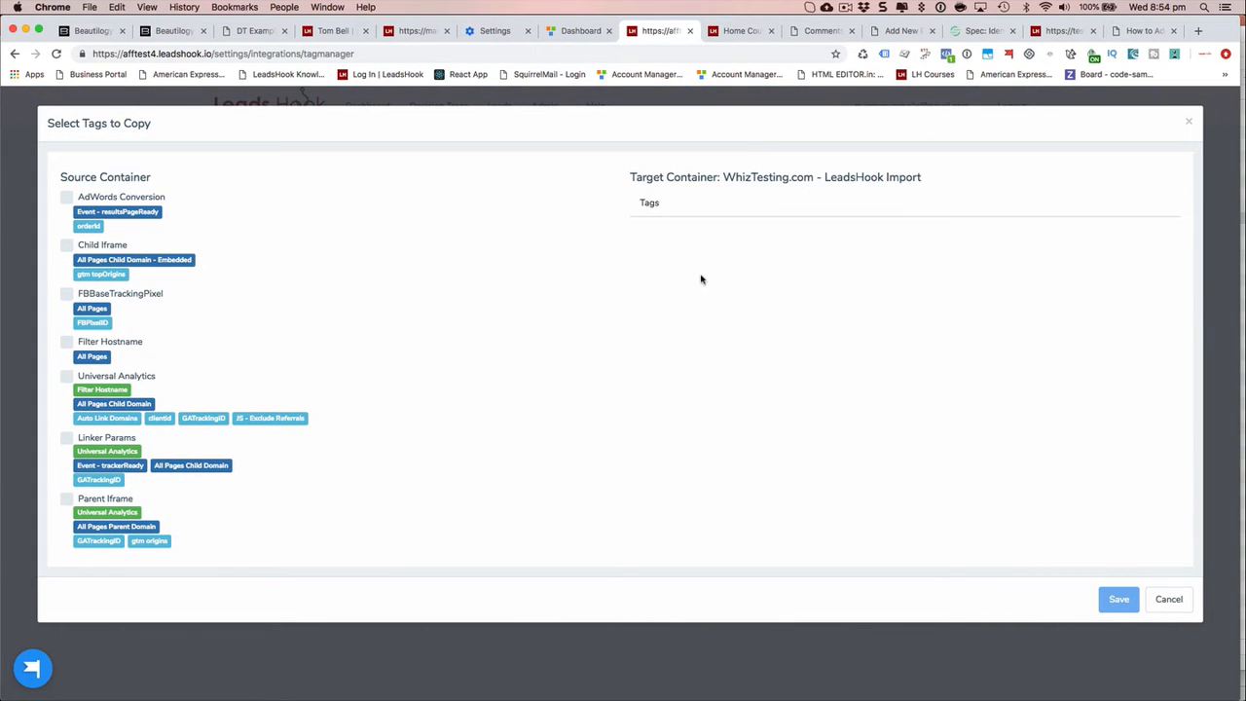
click(65, 197)
click(67, 246)
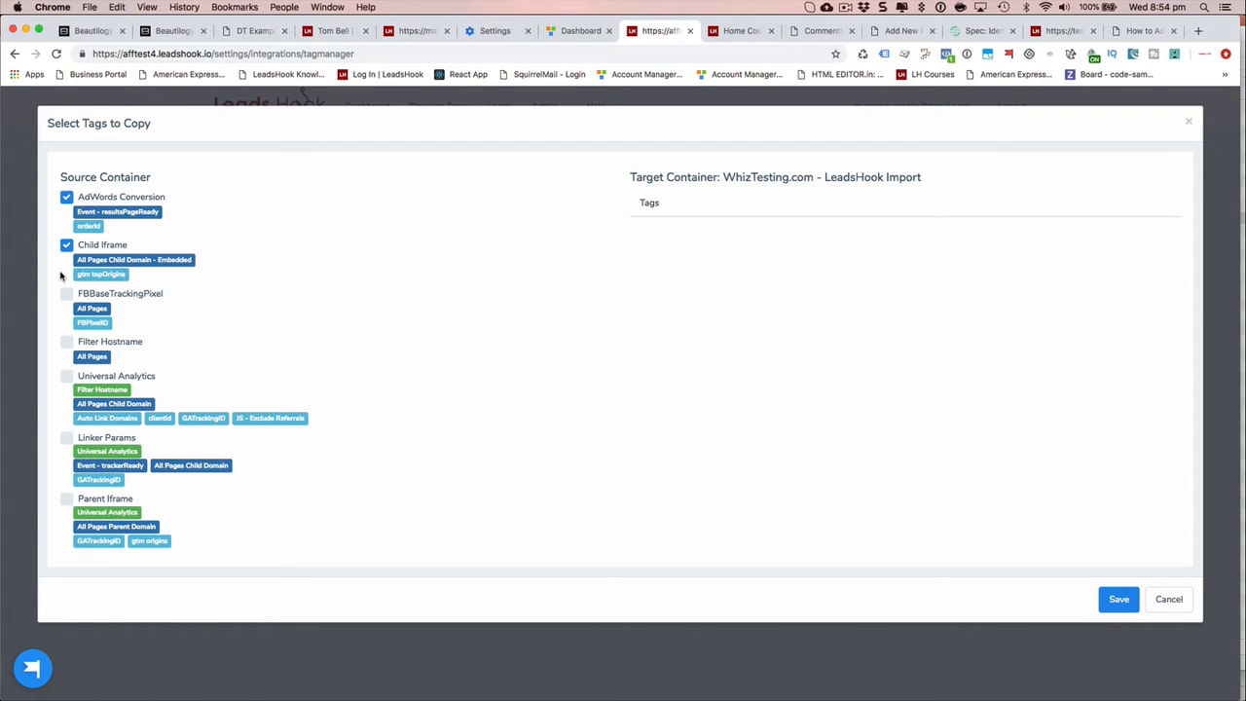
click(65, 296)
click(65, 295)
click(66, 198)
click(67, 198)
click(66, 245)
click(1124, 602)
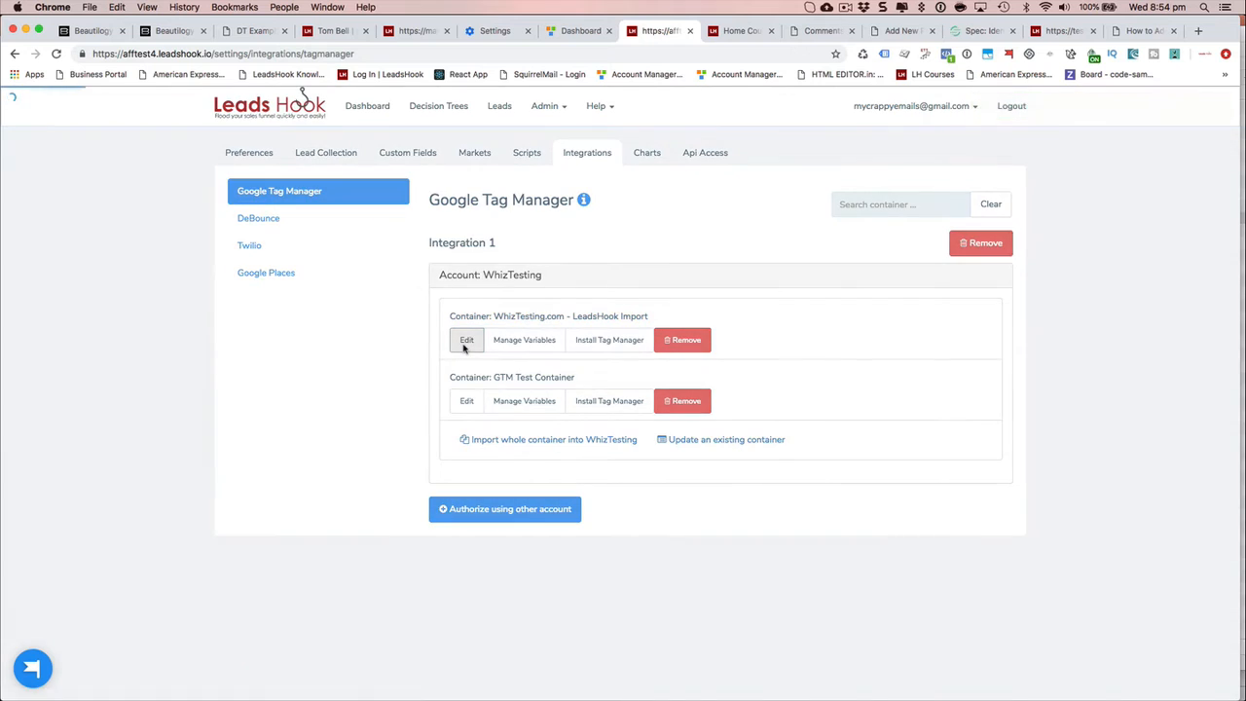
Check which tag, trigger and variable were copied into the WhizTesting.com - LeadsHook Import container.
click(466, 343)
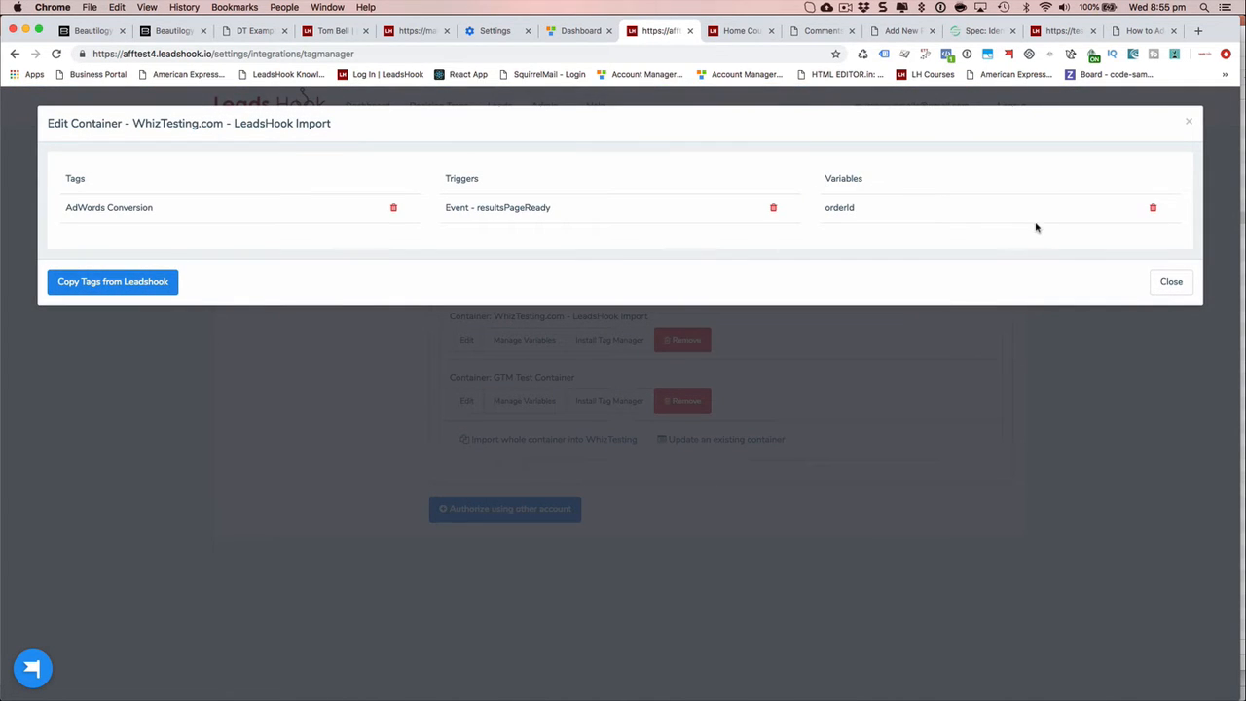
click(1184, 284)
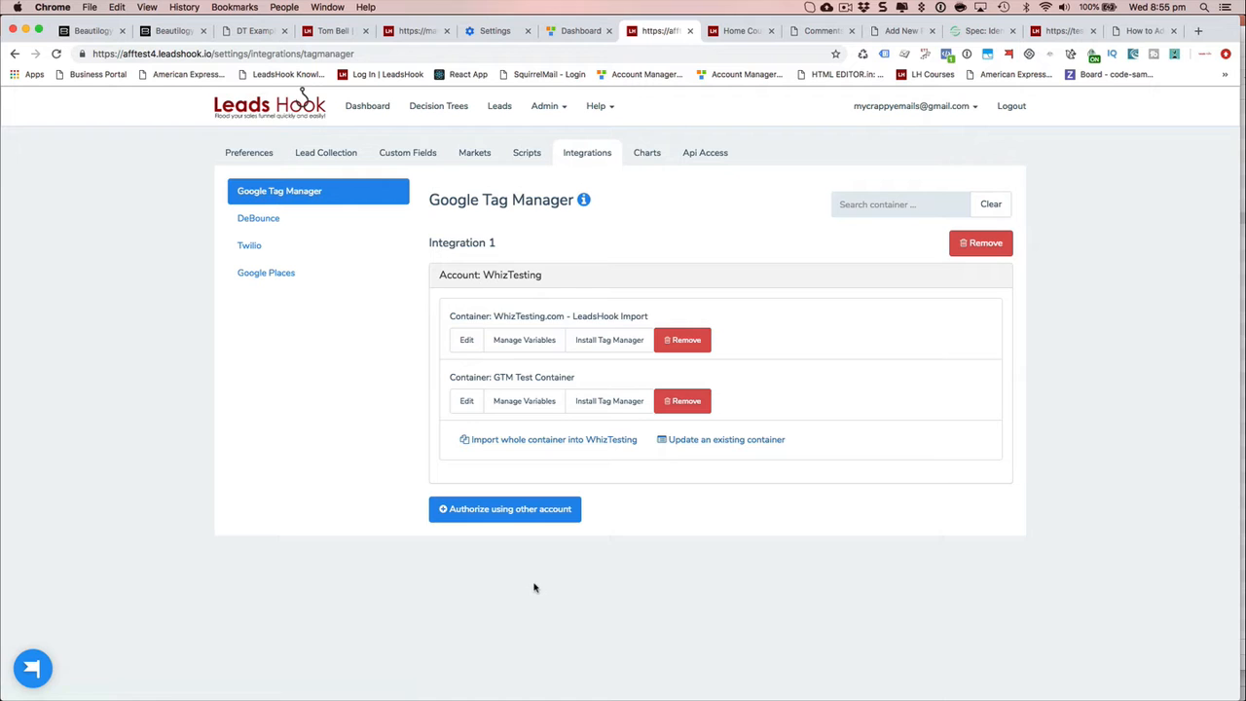
Open the Test decision tree's tracking settings to view its Google Tag Manager integration scripts.
click(456, 111)
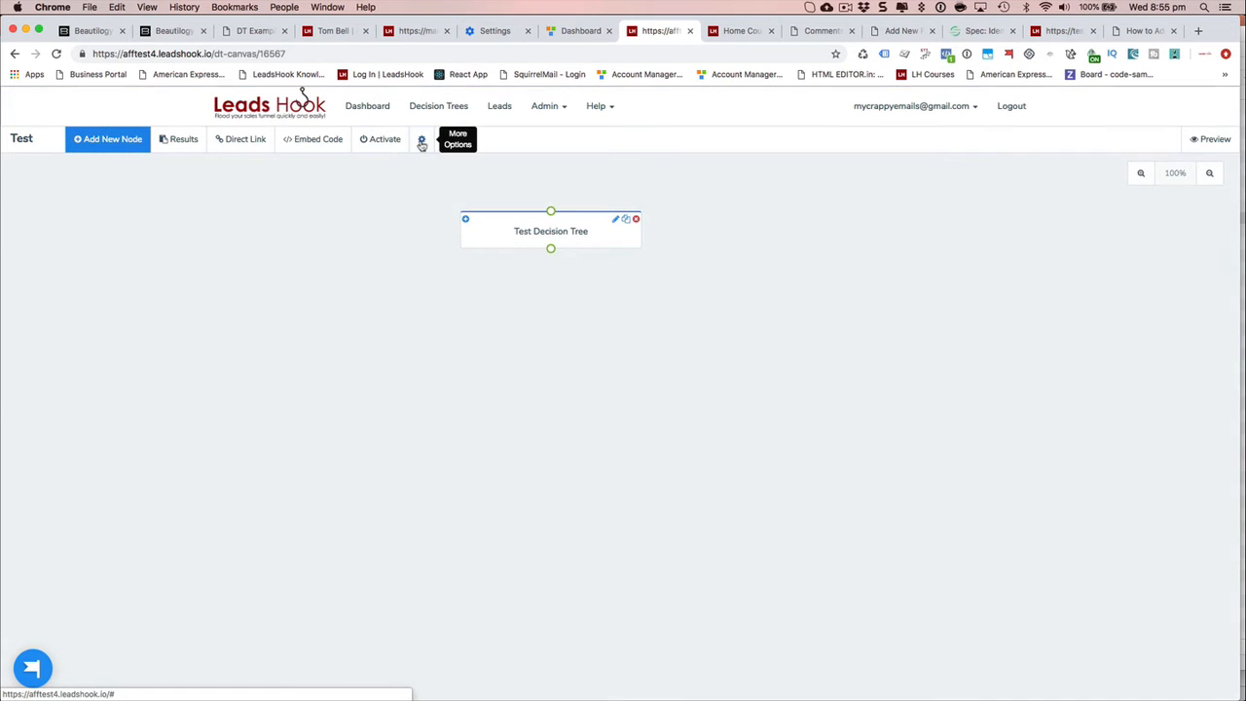
click(421, 141)
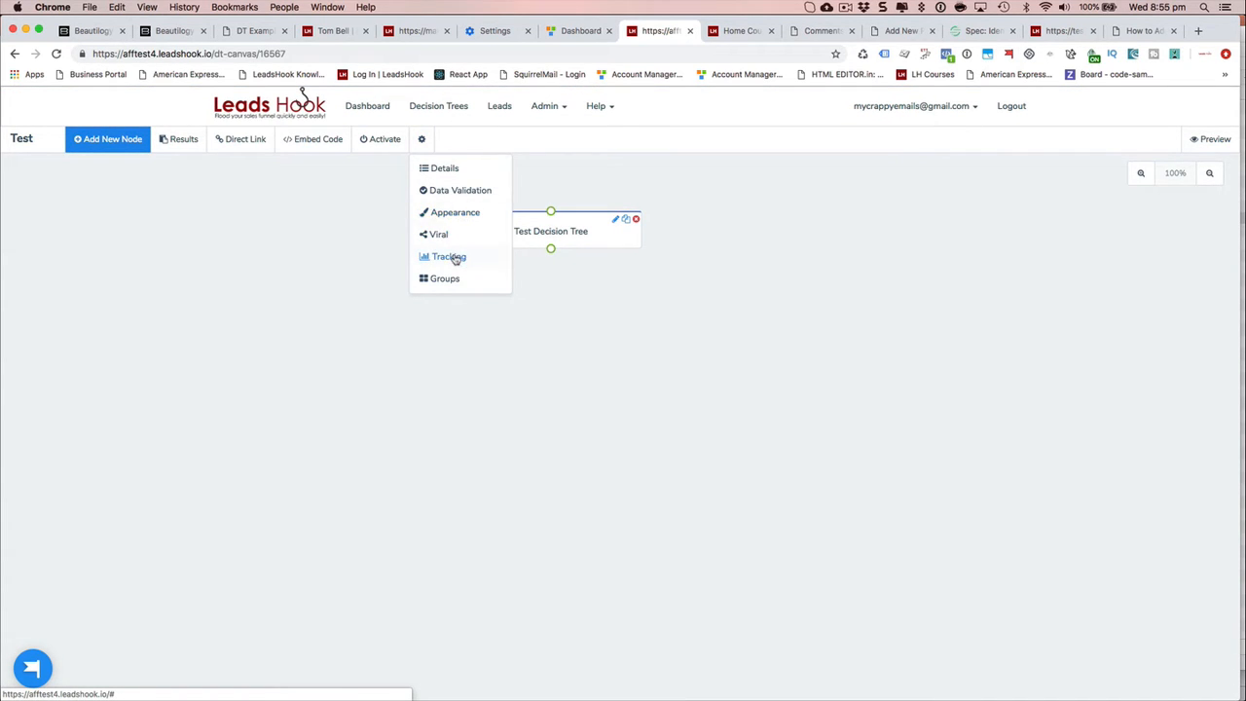
click(452, 257)
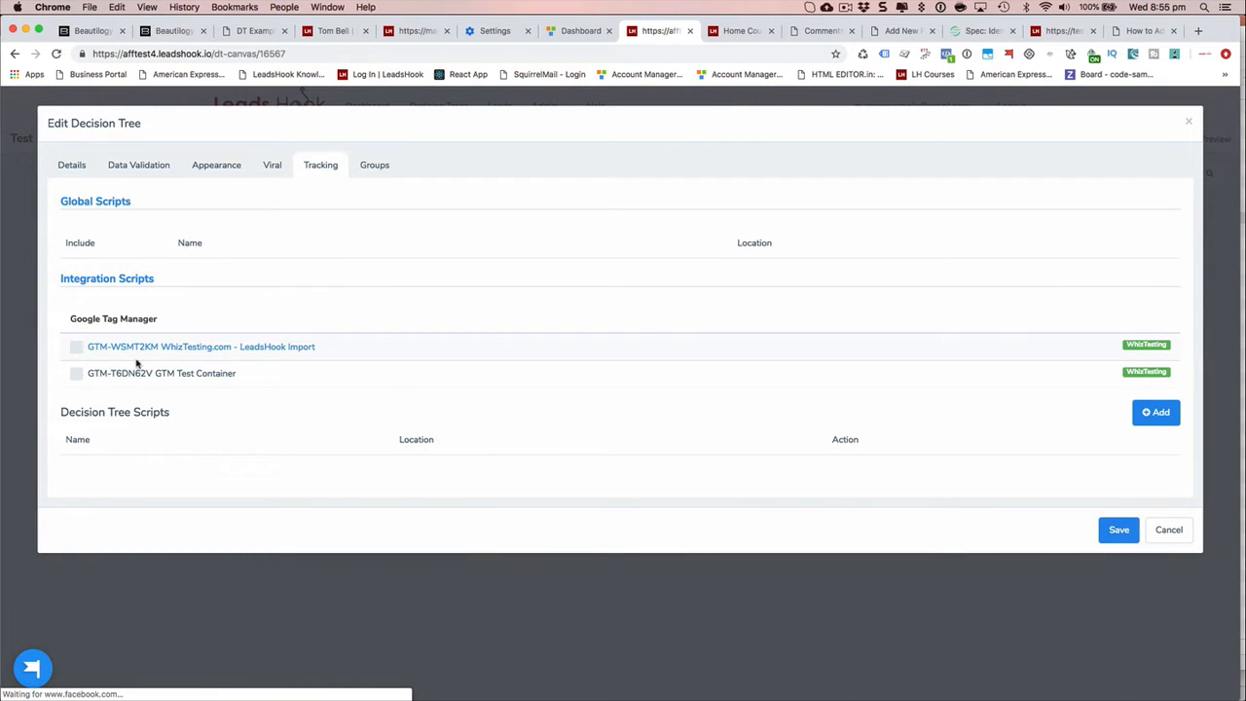
click(77, 348)
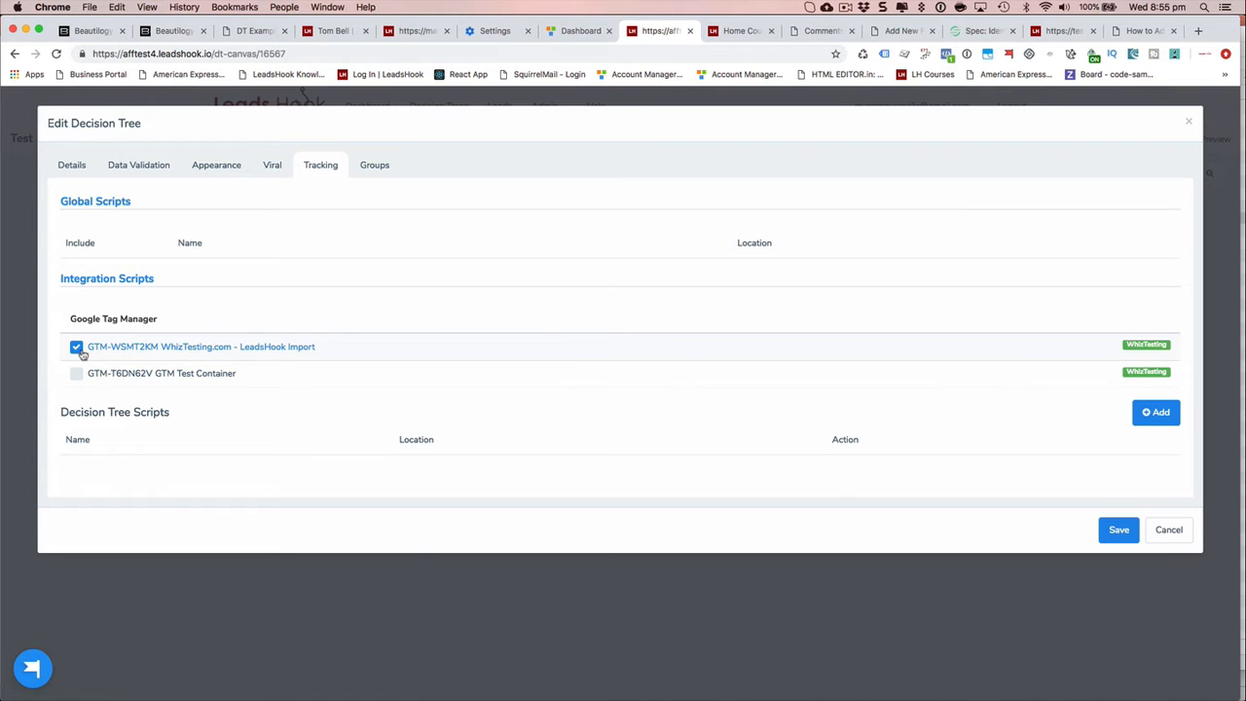
click(77, 378)
click(76, 375)
click(1168, 531)
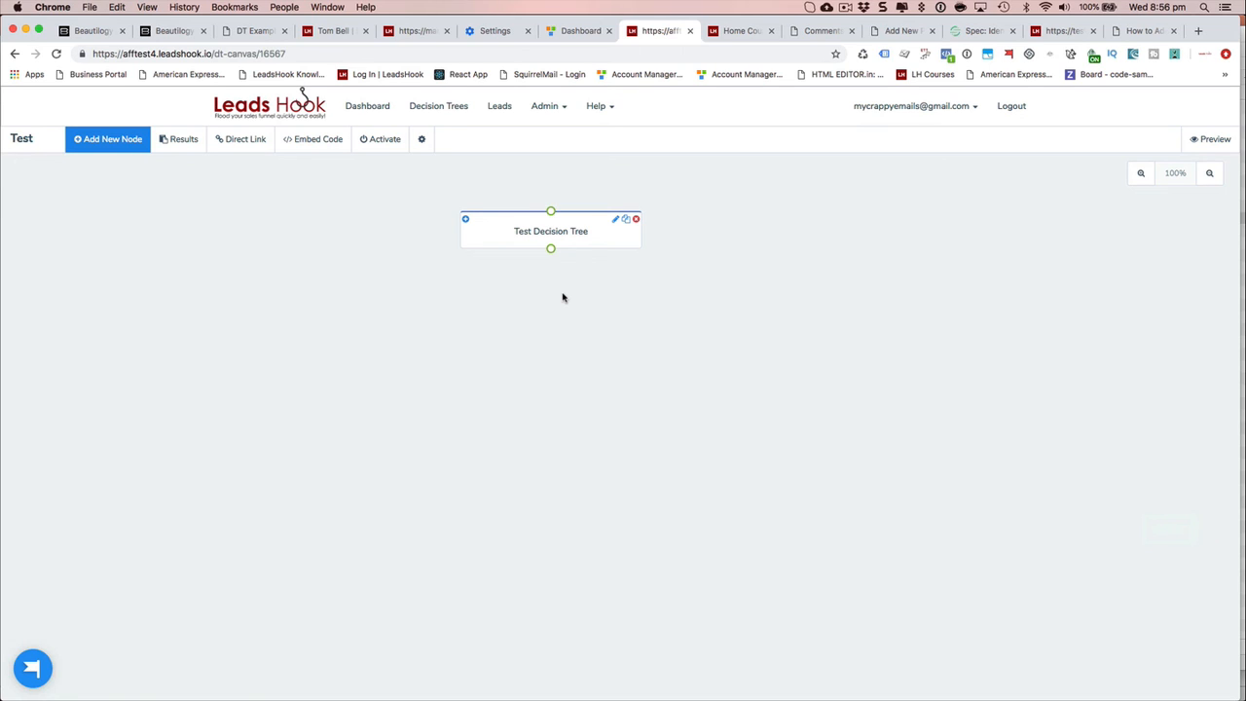